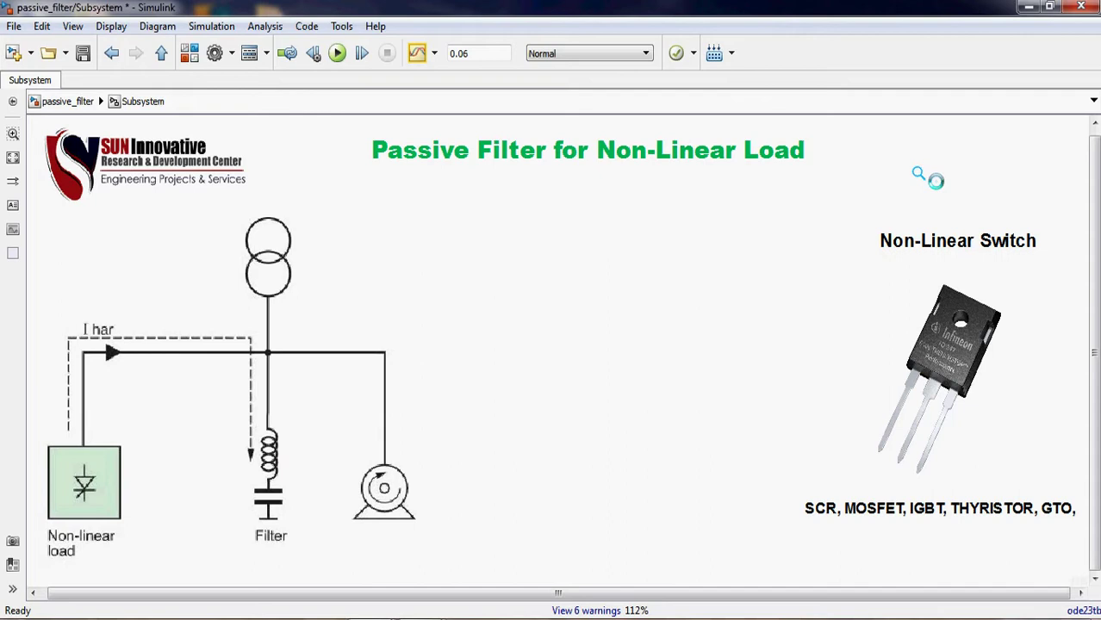
- Edit the Passive Filter title annotation text
{"action": "left_click", "coordinate": [694, 151]}
{"action": "double_click", "coordinate": [694, 150]}
{"action": "key", "text": "ctrl+a"}
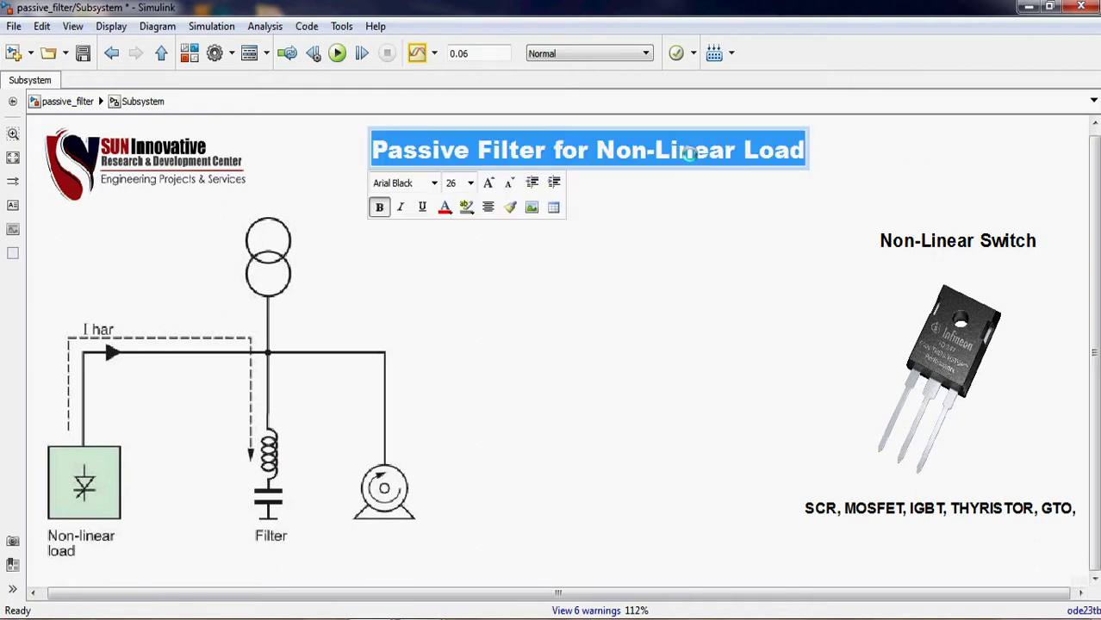
{"action": "left_click", "coordinate": [698, 244]}
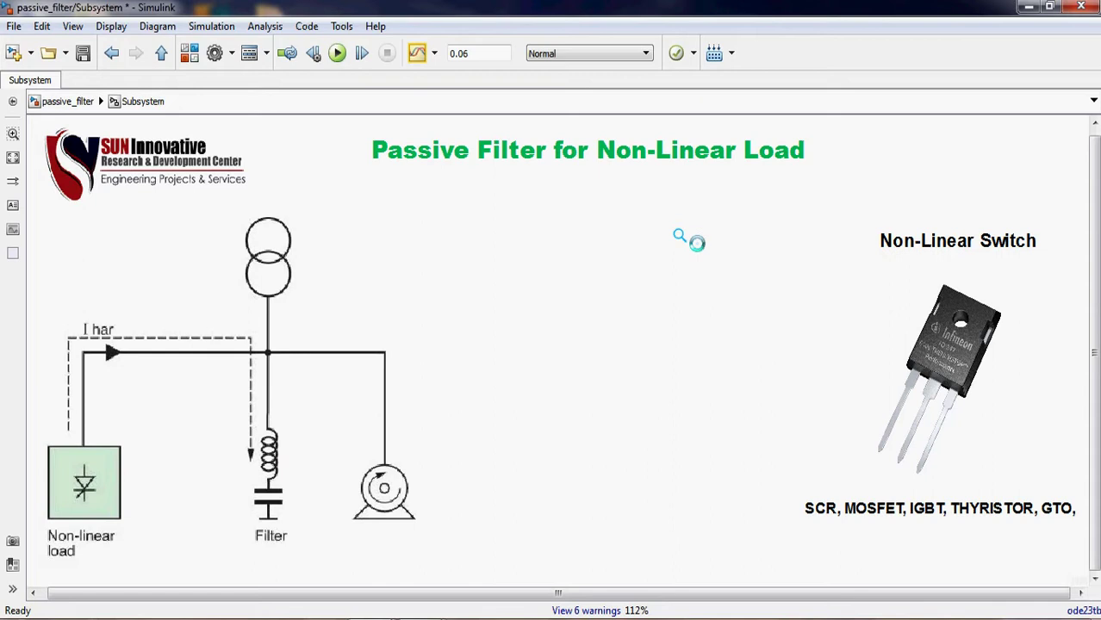
- Inspect the transistor picture and edit the Non-Linear Switch caption
{"action": "left_click", "coordinate": [952, 361]}
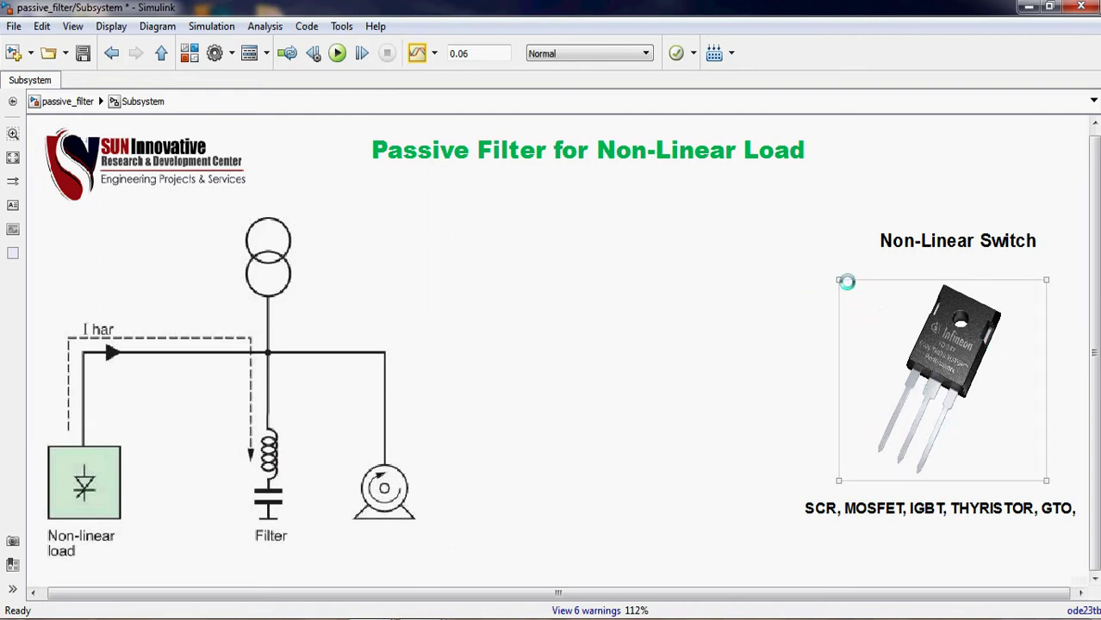
{"action": "left_click", "coordinate": [719, 268]}
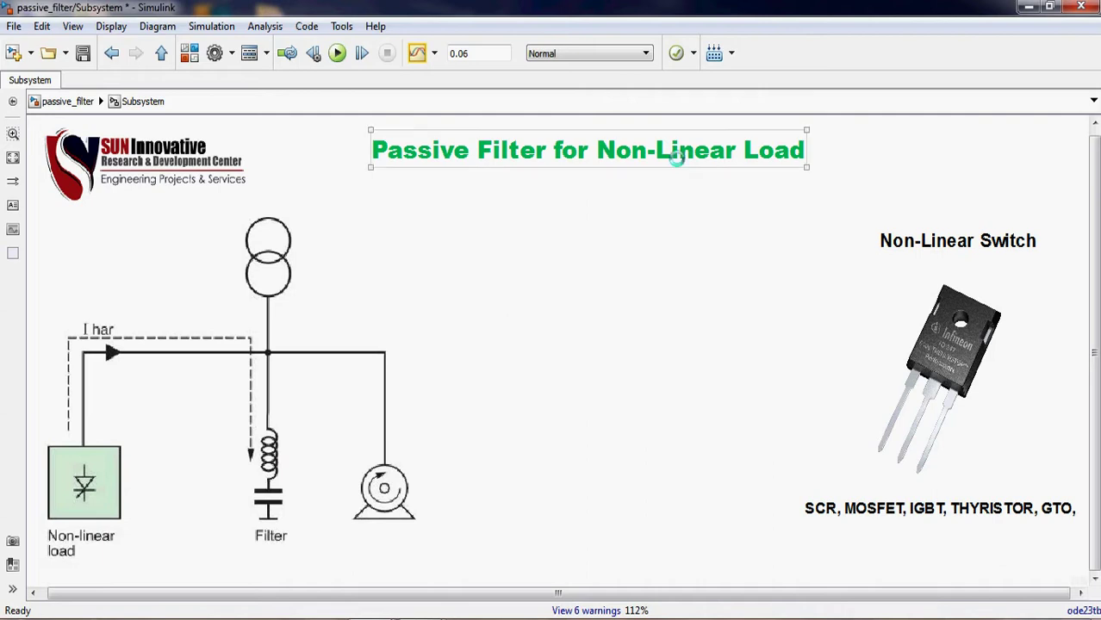
{"action": "left_click", "coordinate": [890, 310]}
{"action": "left_click", "coordinate": [918, 237]}
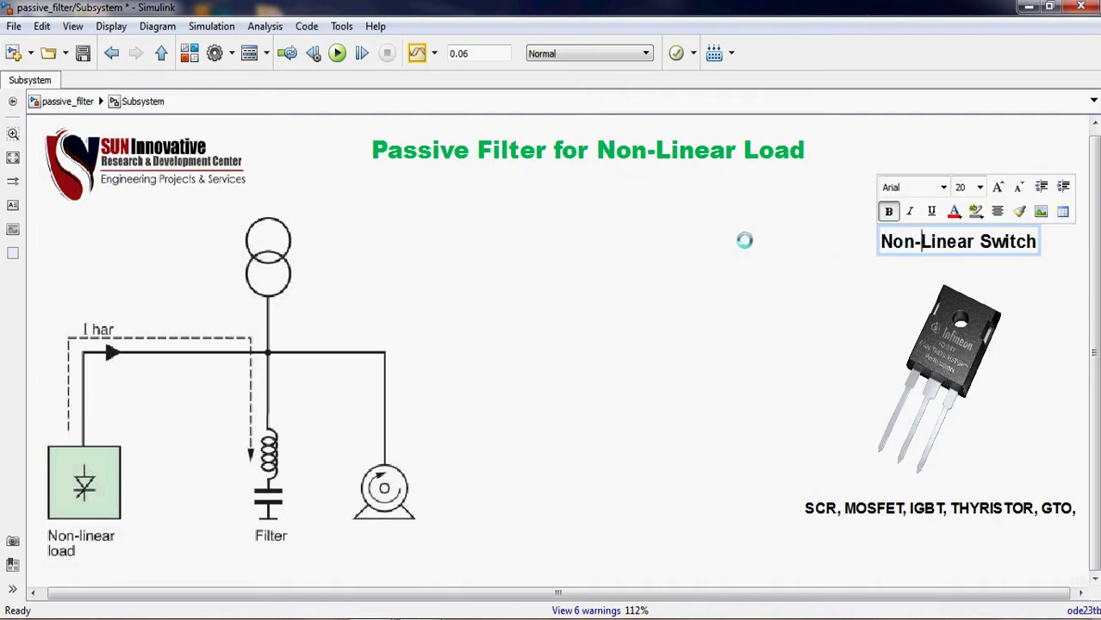
{"action": "left_click", "coordinate": [744, 240]}
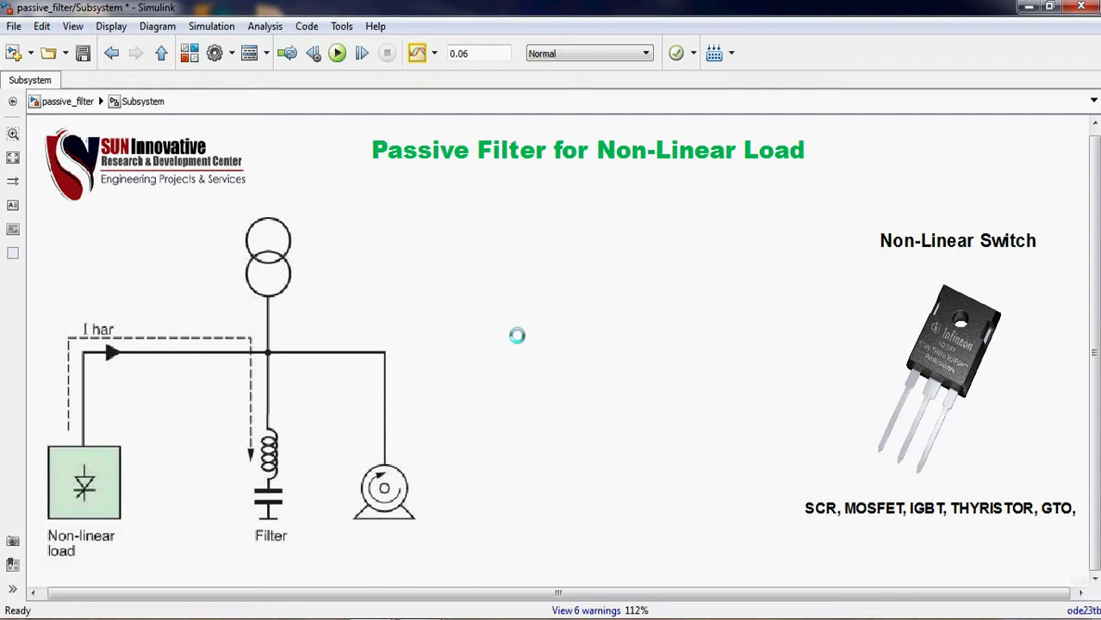
- Select and deselect the single-line filter diagram picture
{"action": "left_click", "coordinate": [353, 411]}
{"action": "left_click", "coordinate": [382, 183]}
{"action": "left_click", "coordinate": [58, 354]}
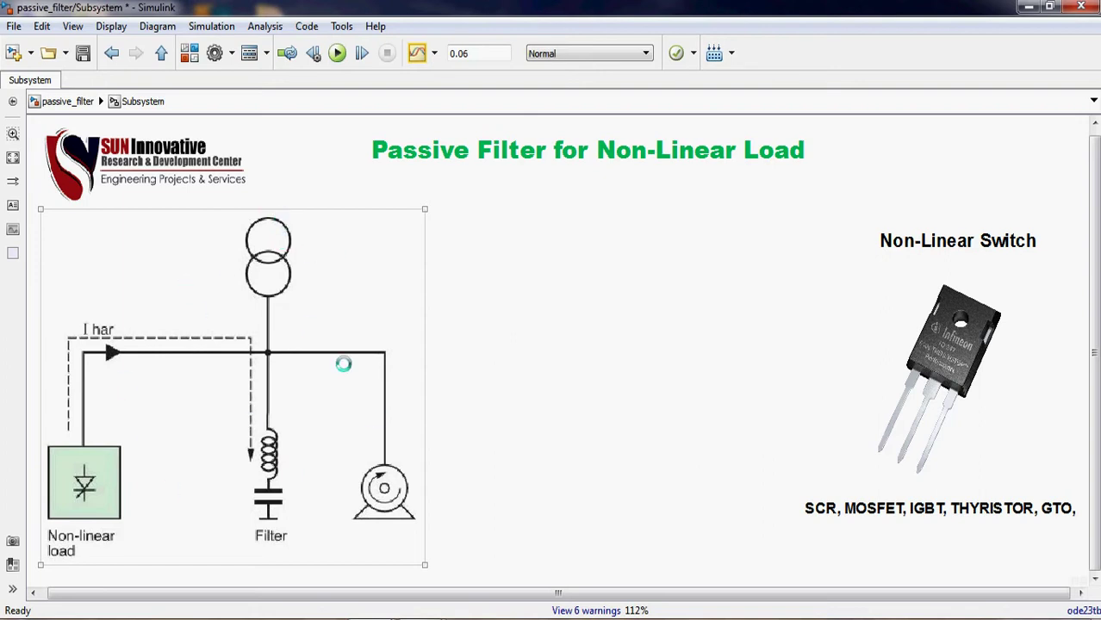
{"action": "left_click", "coordinate": [490, 281]}
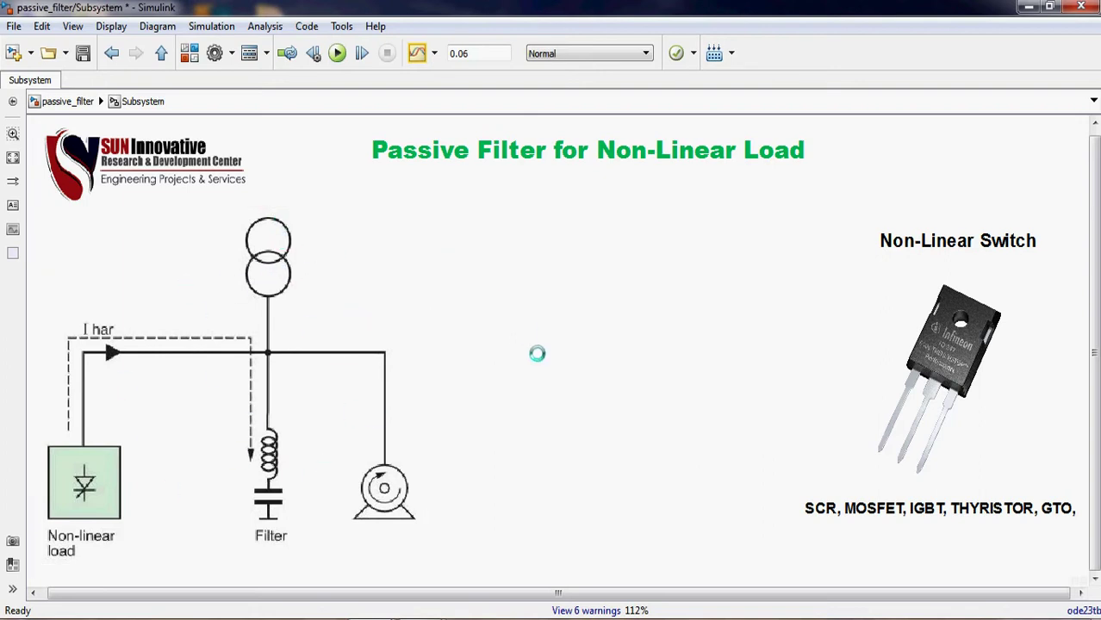
- Insert the parallel passive filter types picture right of the diagram and move it higher
{"action": "left_click", "coordinate": [13, 230]}
{"action": "left_click", "coordinate": [371, 188]}
{"action": "left_click_drag", "start_coordinate": [450, 200], "coordinate": [549, 257]}
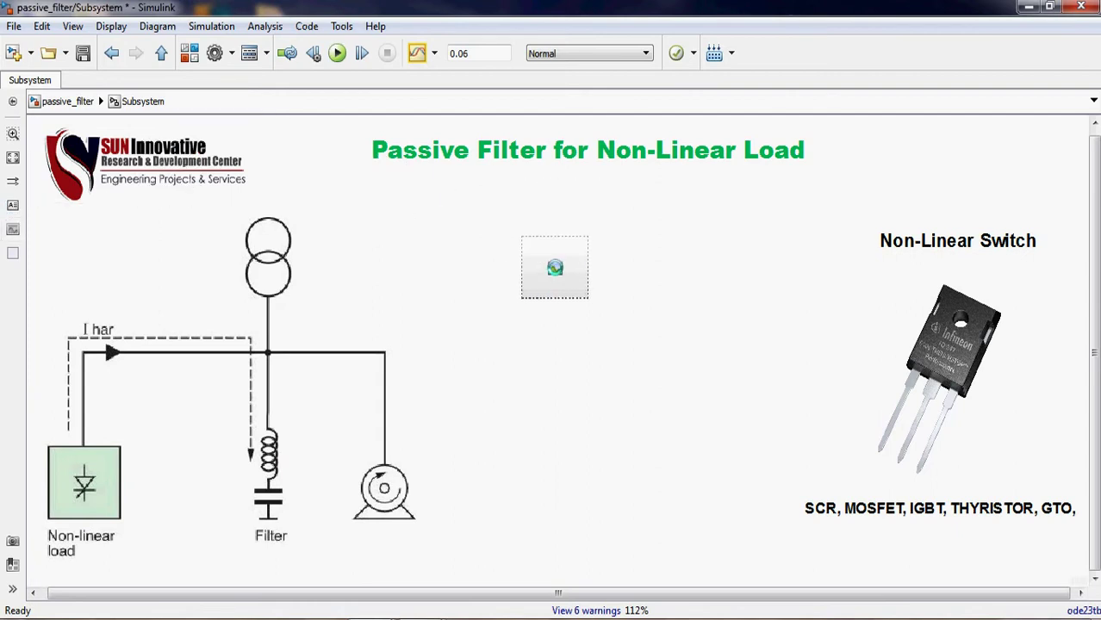
{"action": "double_click", "coordinate": [549, 256]}
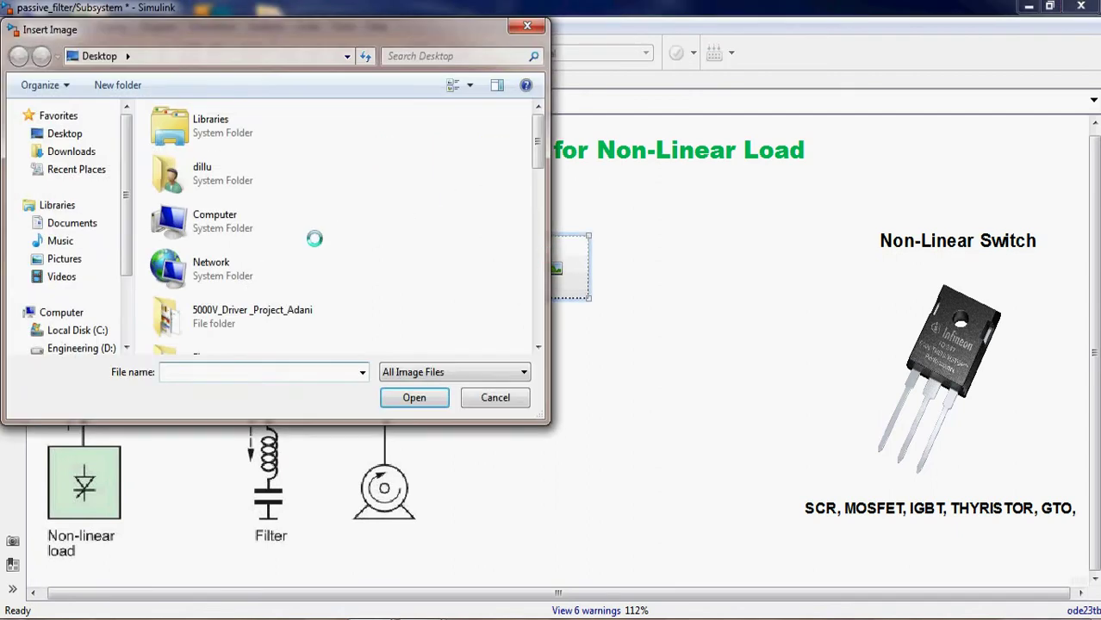
{"action": "scroll", "coordinate": [221, 215], "scroll_direction": "down", "scroll_amount": 10}
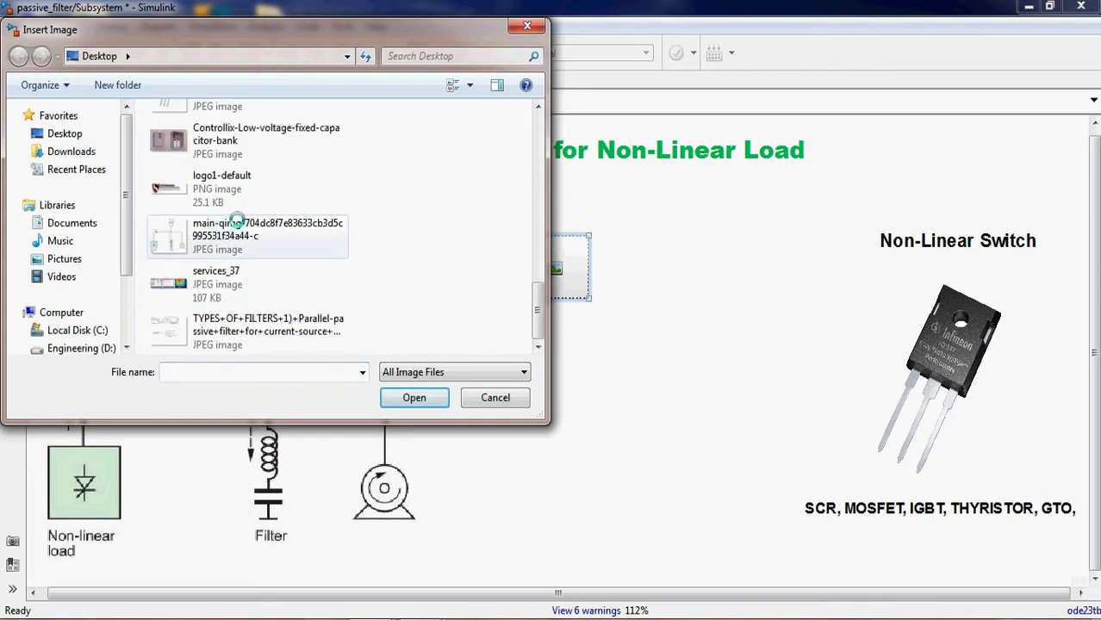
{"action": "double_click", "coordinate": [221, 331]}
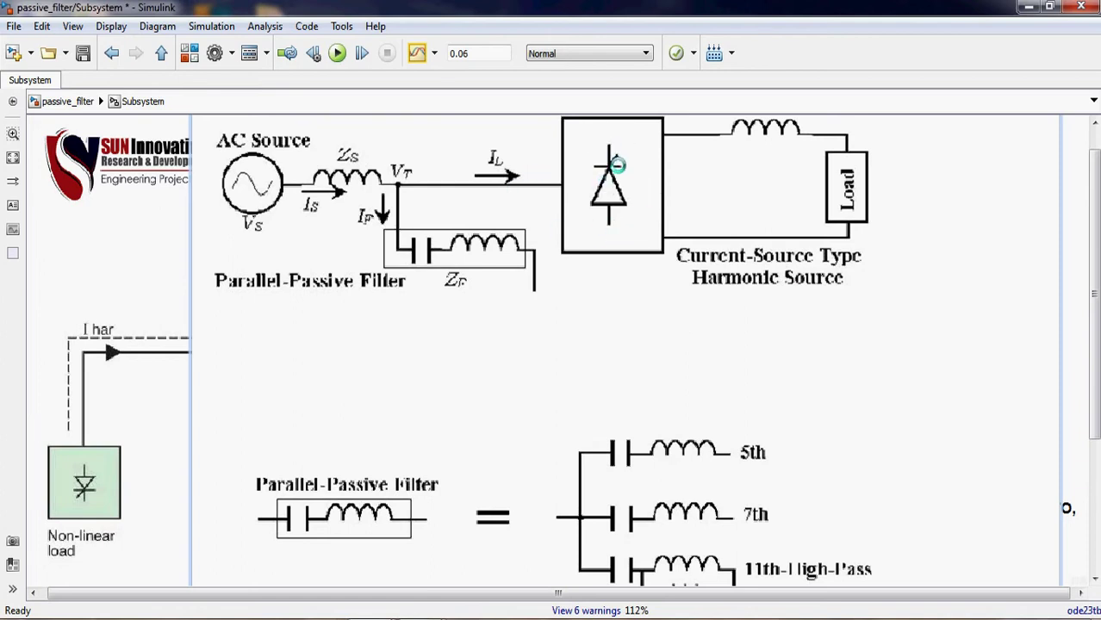
{"action": "left_click_drag", "start_coordinate": [568, 299], "coordinate": [566, 232]}
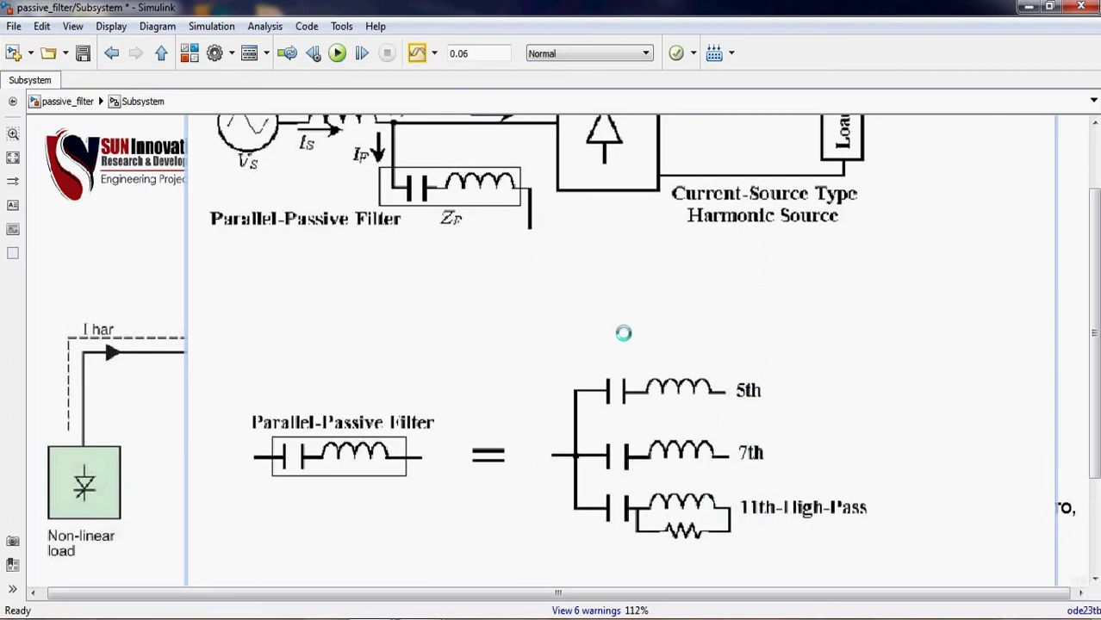
- Insert the services_37 meter and thermal picture strip, reposition and enlarge it, then delete it
{"action": "scroll", "coordinate": [623, 324], "scroll_direction": "up", "scroll_amount": 2}
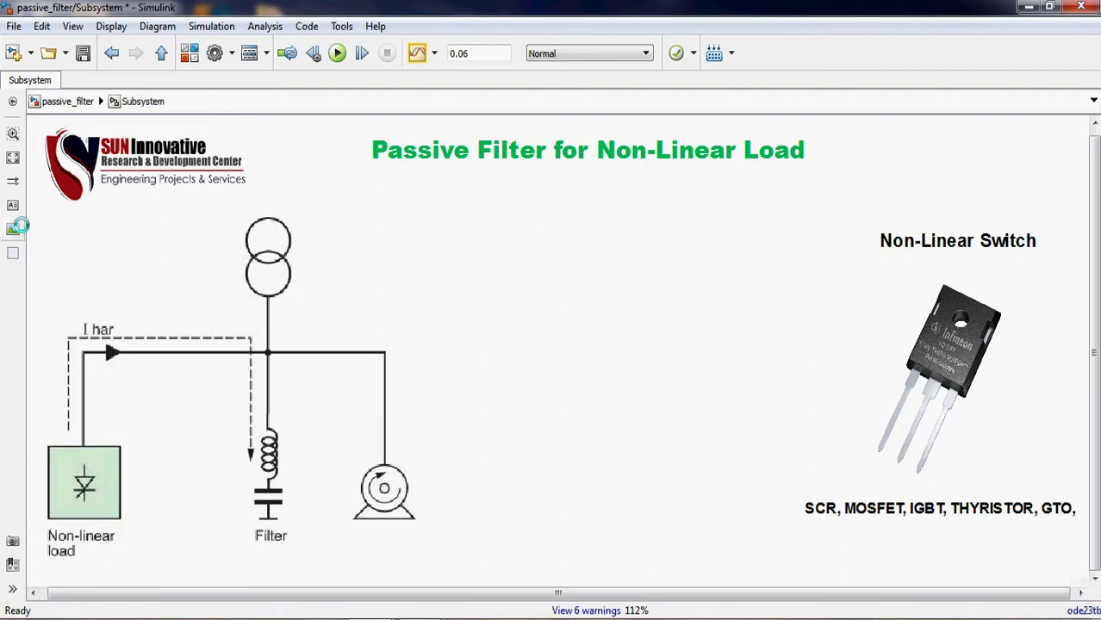
{"action": "left_click_drag", "start_coordinate": [13, 228], "coordinate": [550, 249]}
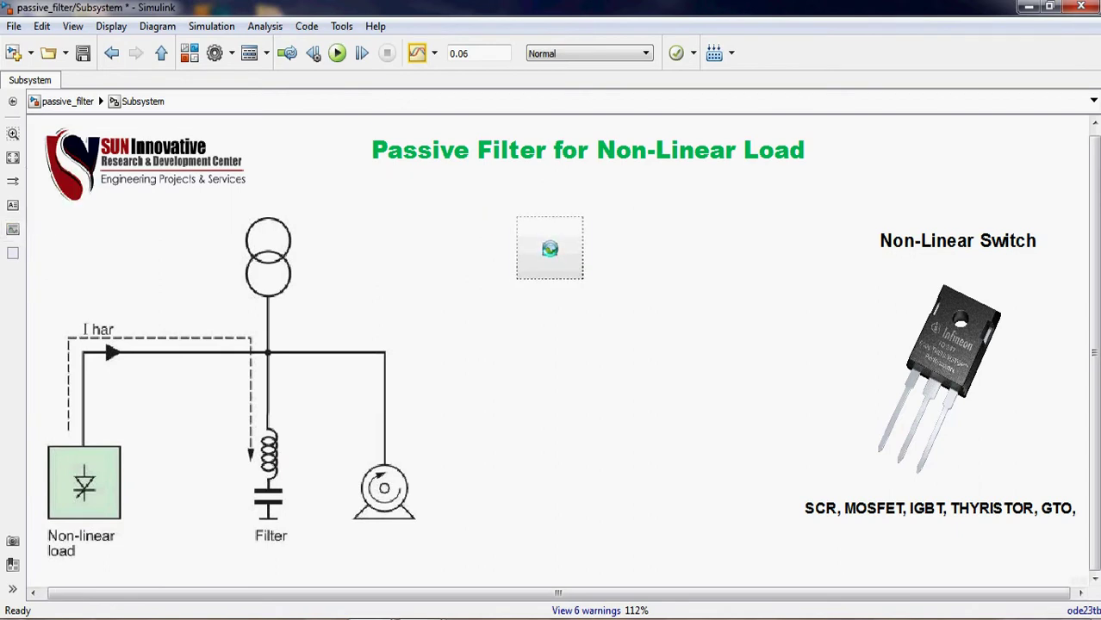
{"action": "double_click", "coordinate": [550, 248]}
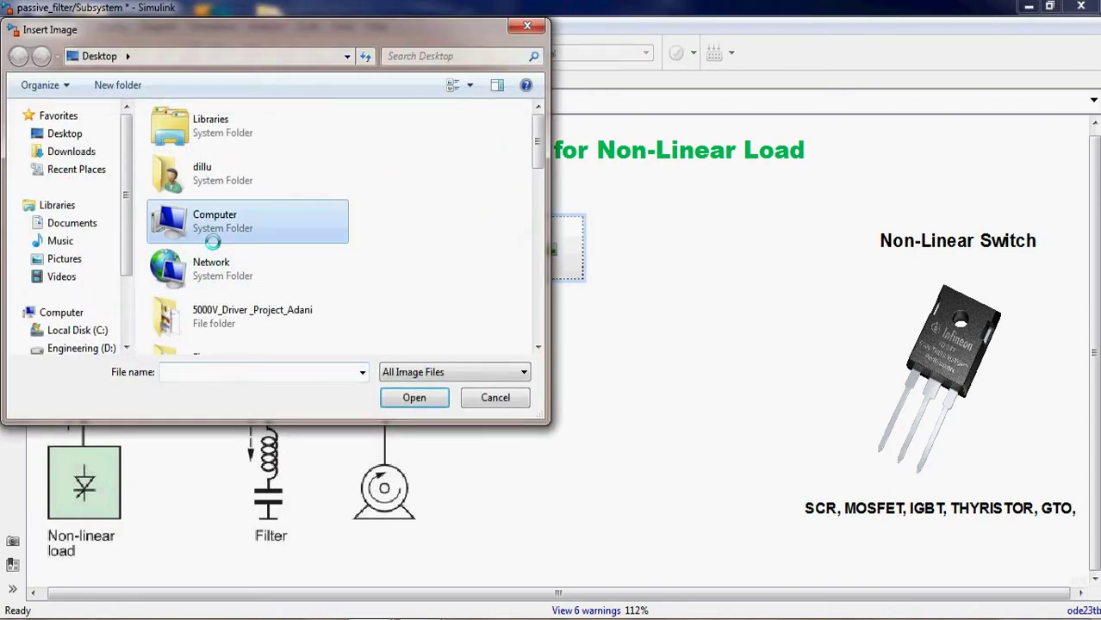
{"action": "scroll", "coordinate": [212, 241], "scroll_direction": "down", "scroll_amount": 5}
{"action": "scroll", "coordinate": [213, 242], "scroll_direction": "down", "scroll_amount": 4}
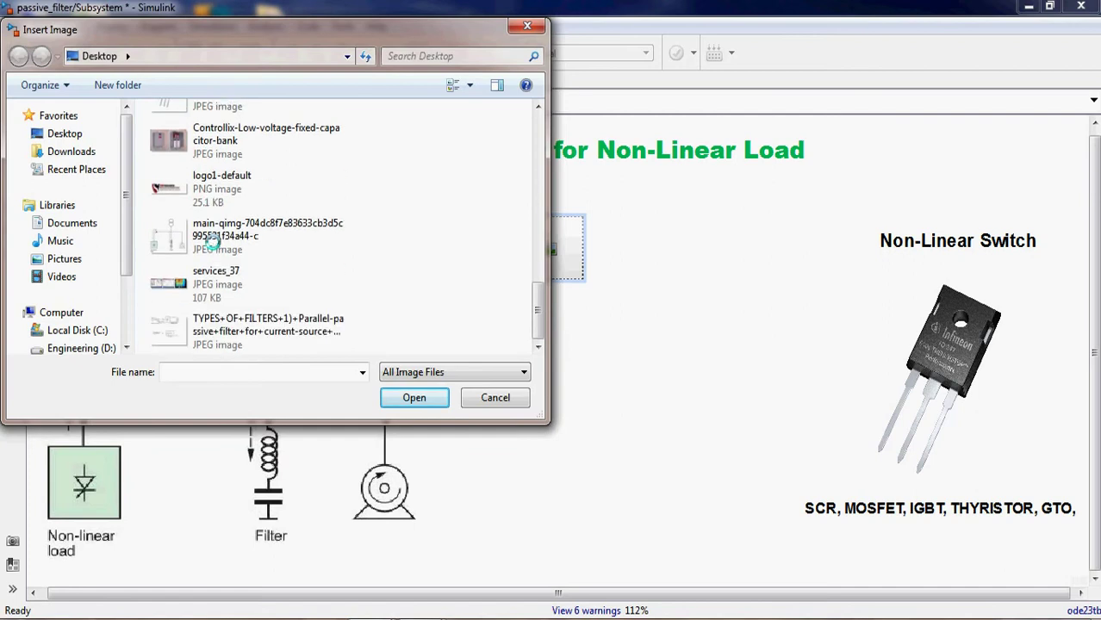
{"action": "double_click", "coordinate": [216, 281]}
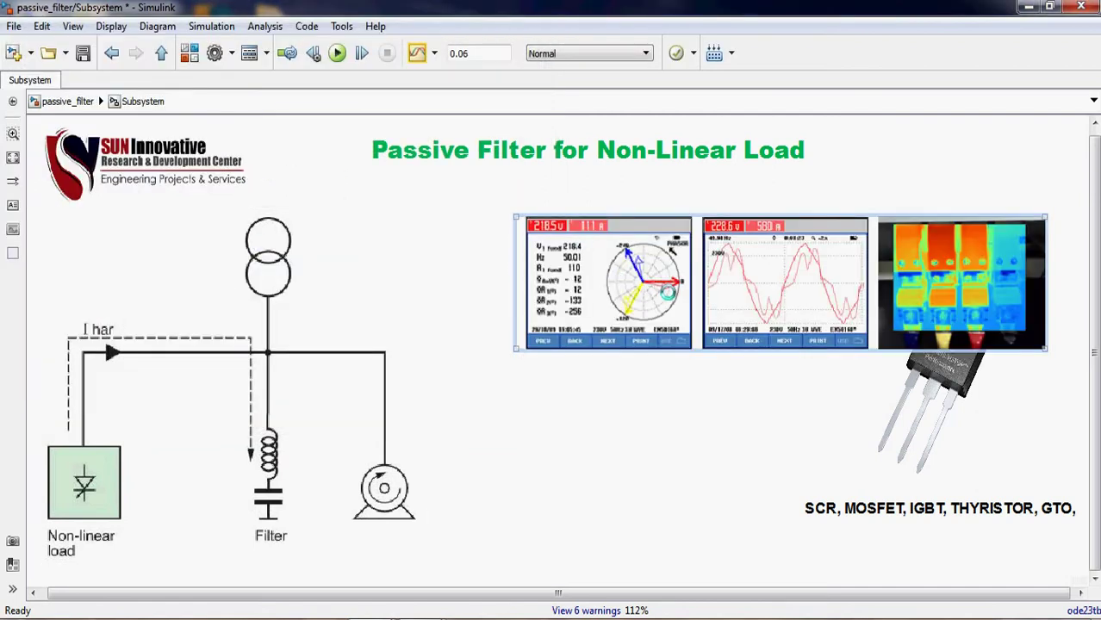
{"action": "left_click_drag", "start_coordinate": [781, 283], "coordinate": [589, 256]}
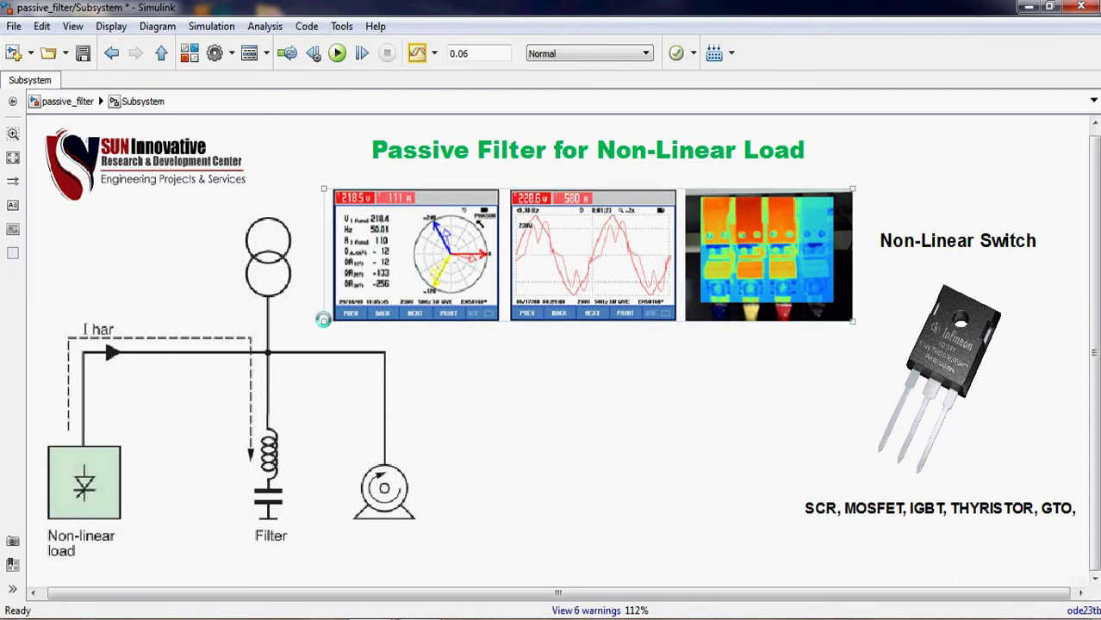
{"action": "left_click_drag", "start_coordinate": [323, 321], "coordinate": [299, 327]}
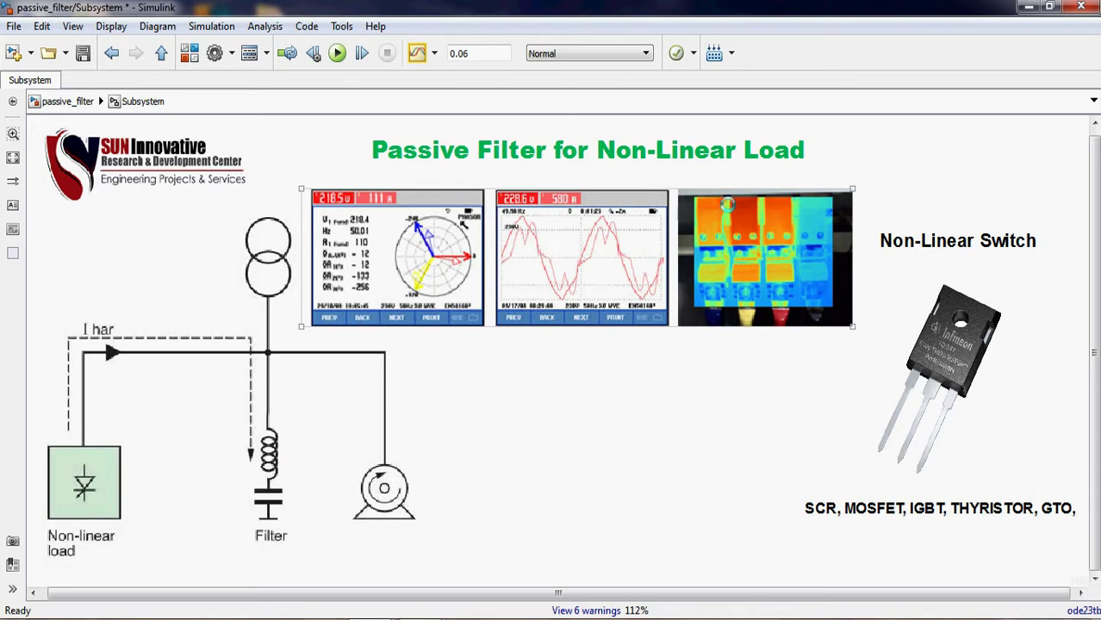
{"action": "left_click_drag", "start_coordinate": [767, 256], "coordinate": [508, 242]}
{"action": "left_click_drag", "start_coordinate": [568, 305], "coordinate": [819, 414]}
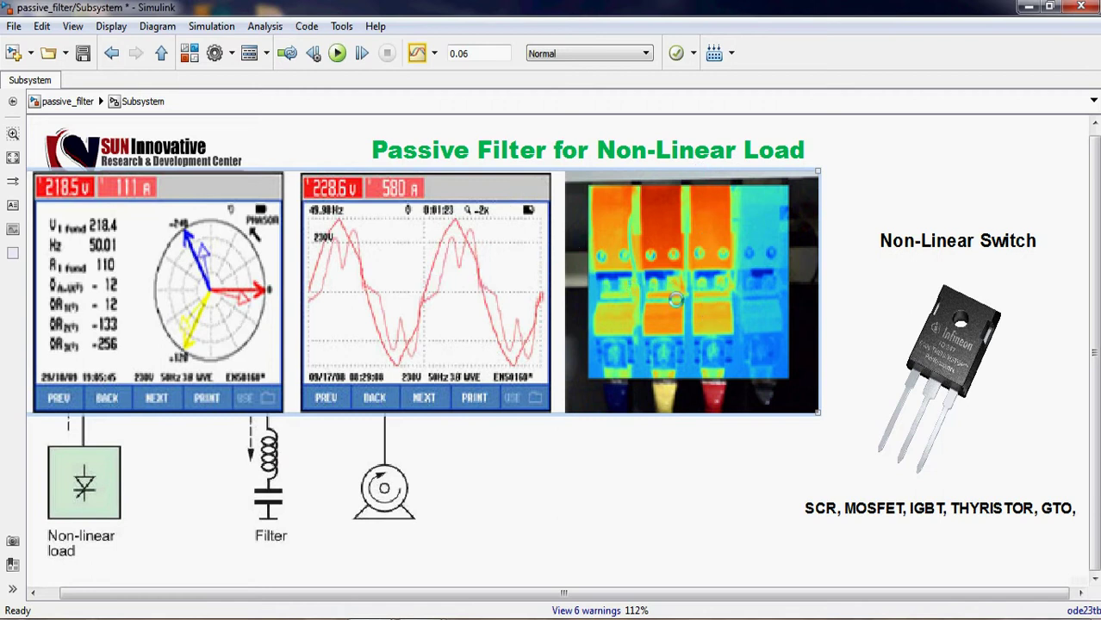
{"action": "key", "text": "Delete"}
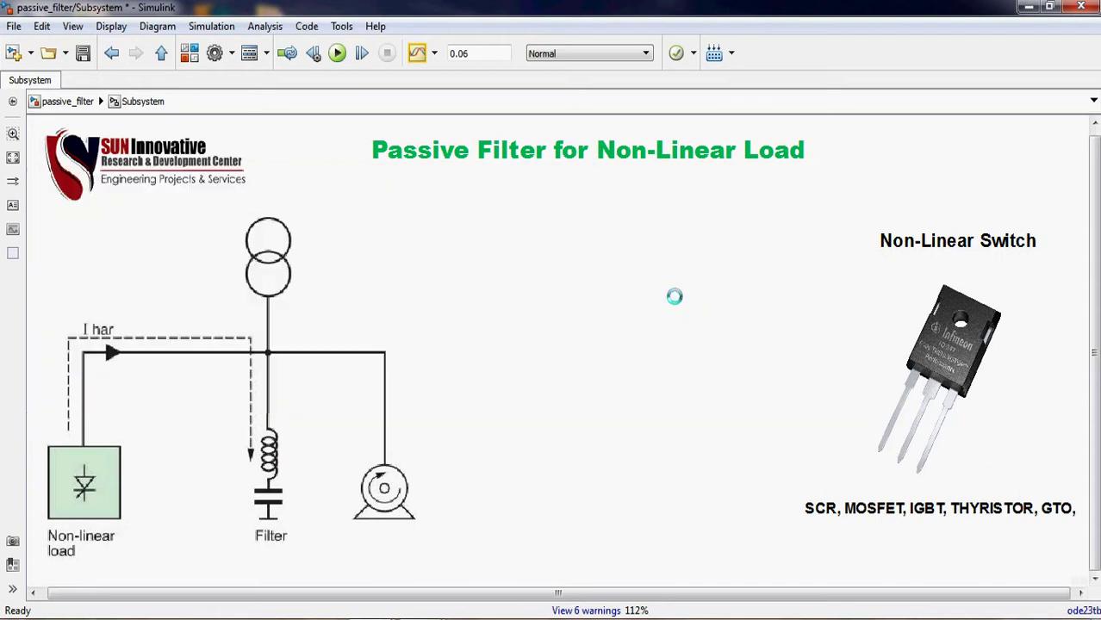
- Return to the top-level passive_filter model and review the Three-Phase Source's 50 Hz frequency
{"action": "left_click", "coordinate": [73, 101]}
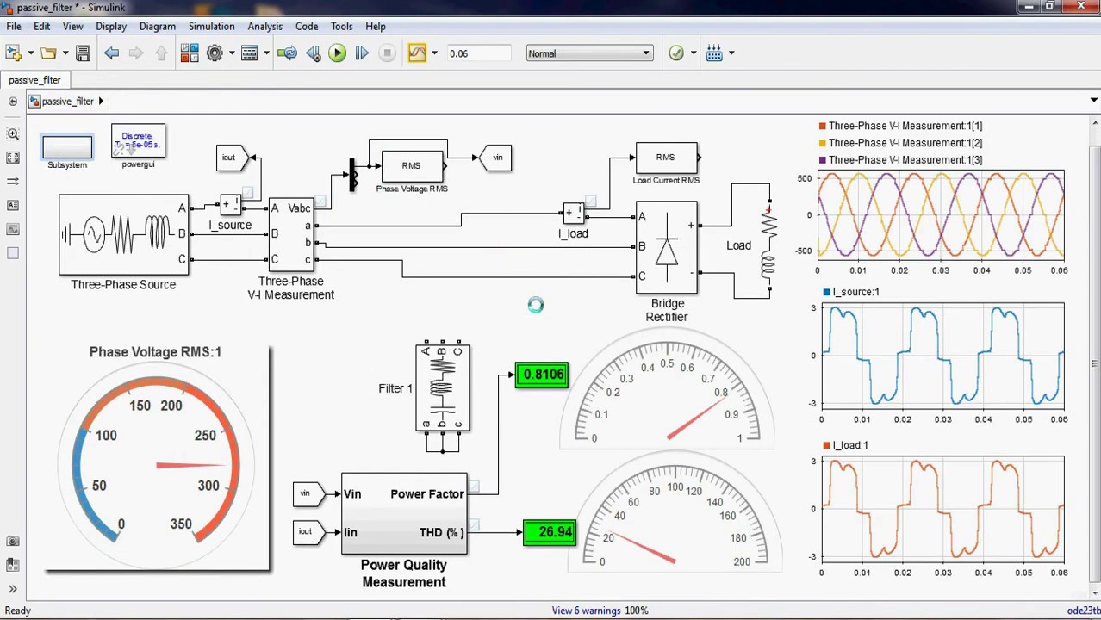
{"action": "left_click", "coordinate": [136, 243]}
{"action": "left_click", "coordinate": [719, 262]}
{"action": "left_click", "coordinate": [87, 276]}
{"action": "left_click", "coordinate": [292, 238]}
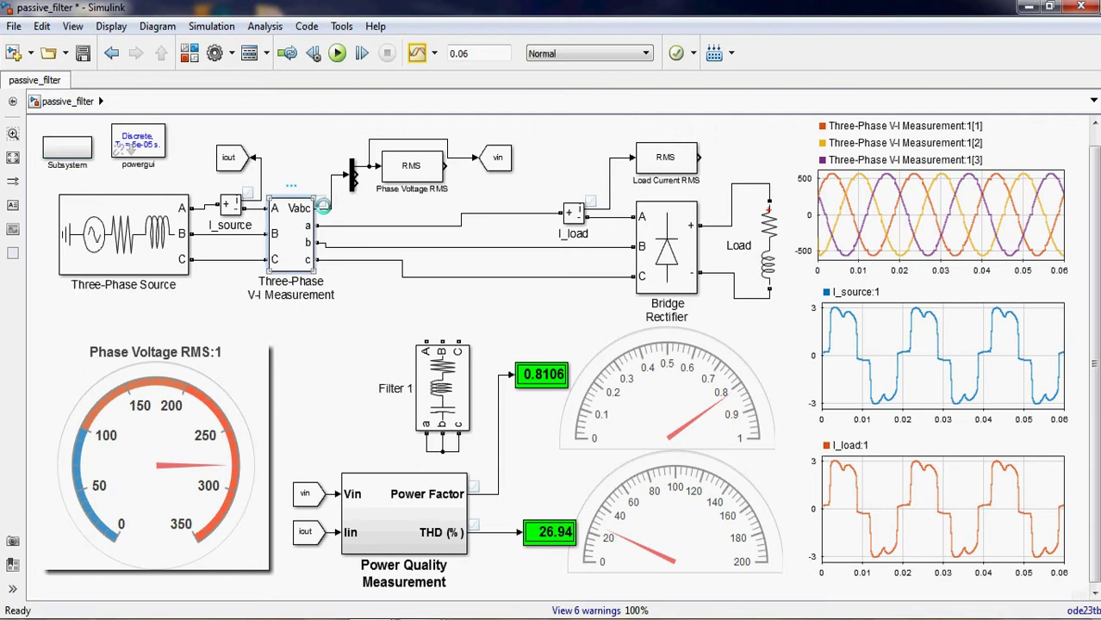
{"action": "left_click", "coordinate": [734, 244]}
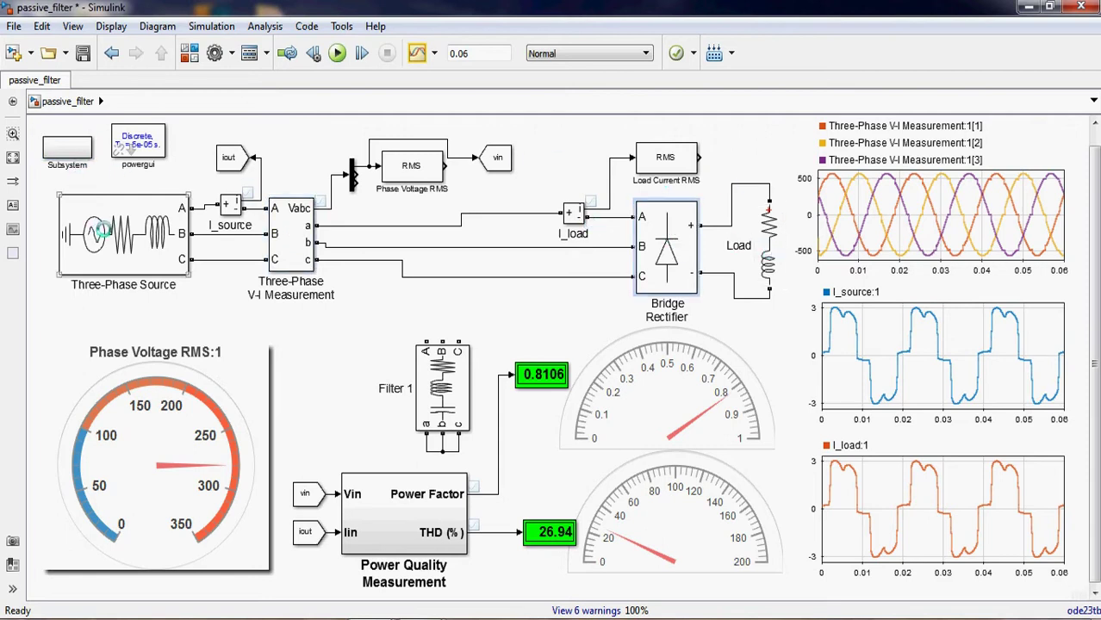
{"action": "left_click", "coordinate": [102, 230]}
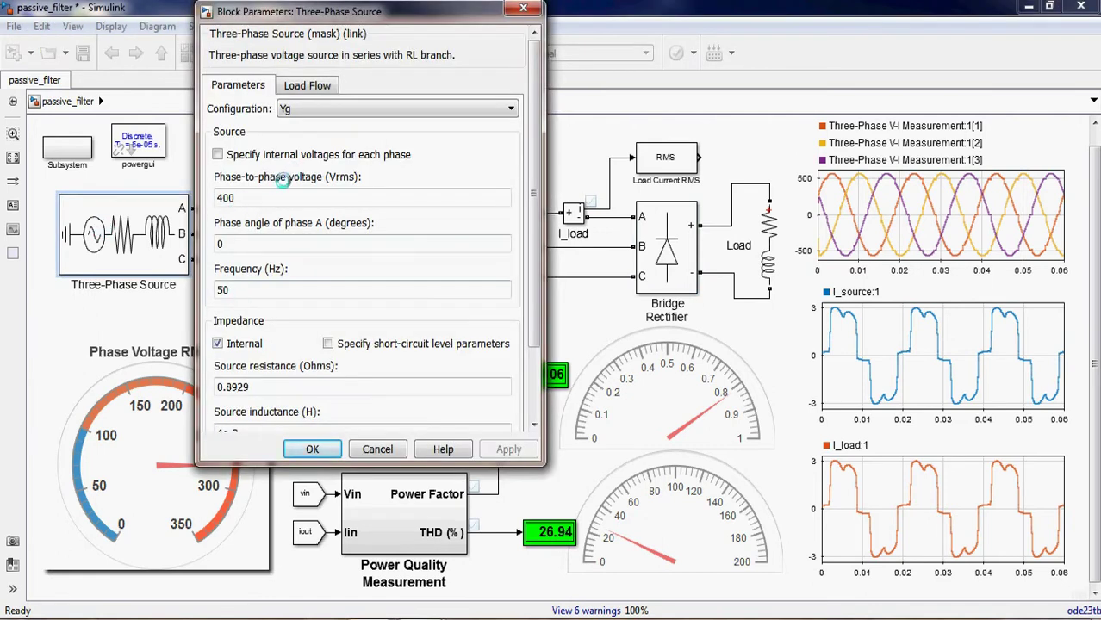
{"action": "double_click", "coordinate": [255, 286]}
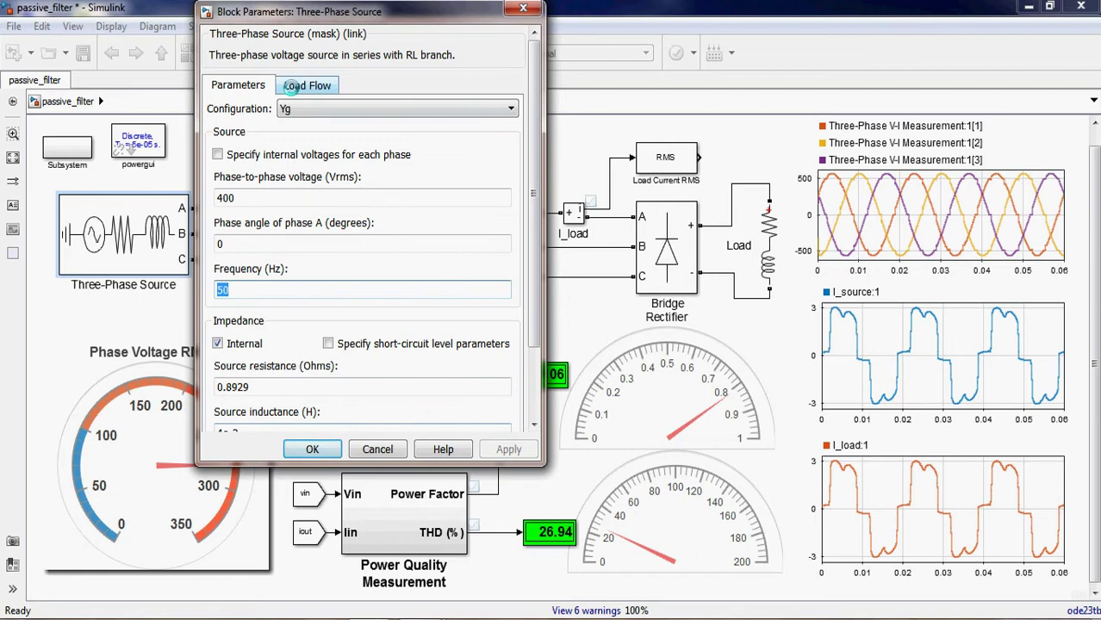
{"action": "left_click", "coordinate": [313, 454]}
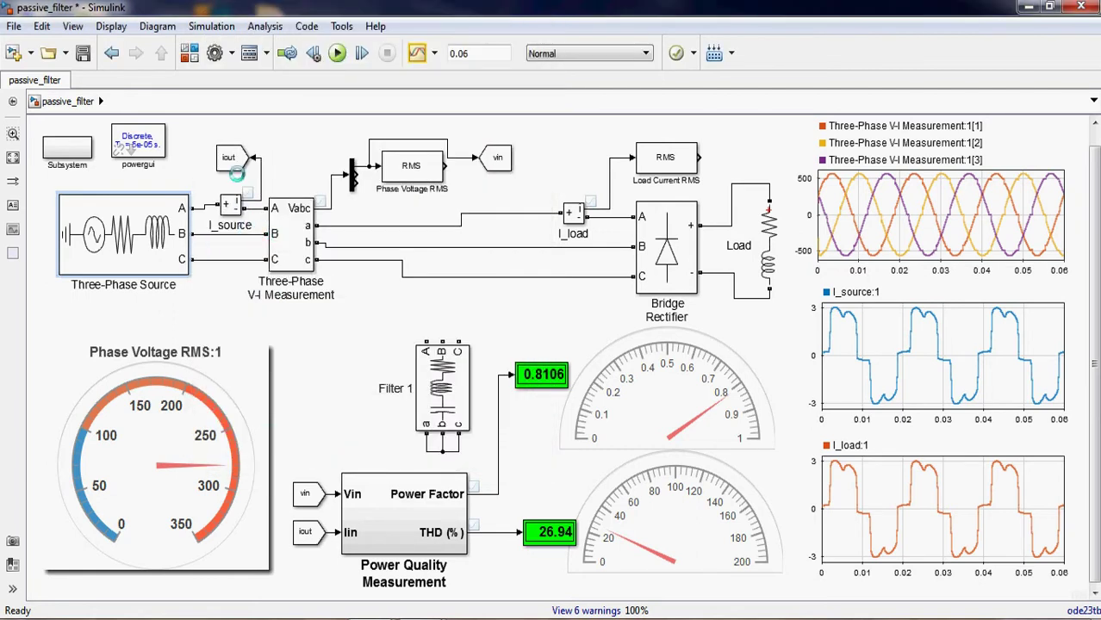
- Check the Bridge Rectifier's power electronic device types and close without changes
{"action": "left_click", "coordinate": [445, 177]}
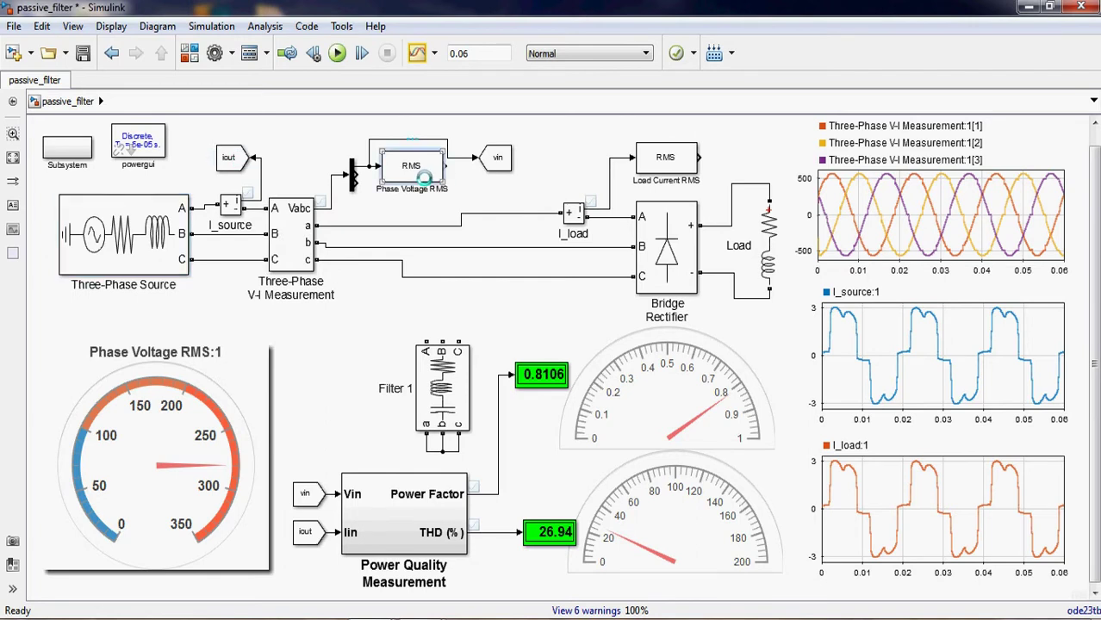
{"action": "left_click", "coordinate": [662, 241]}
{"action": "double_click", "coordinate": [662, 241]}
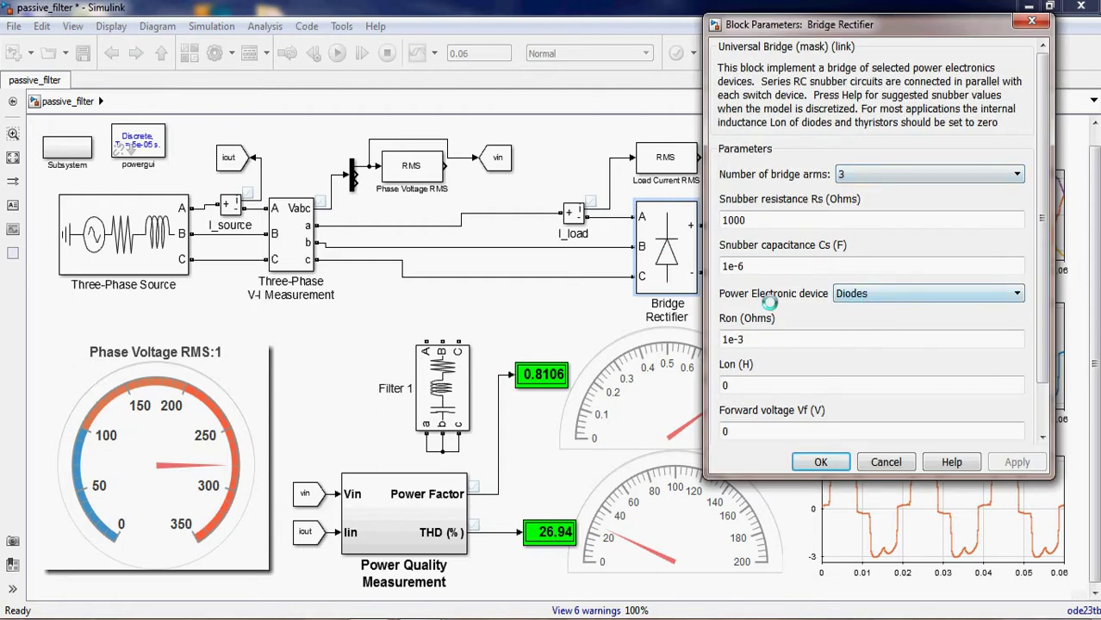
{"action": "left_click", "coordinate": [844, 293]}
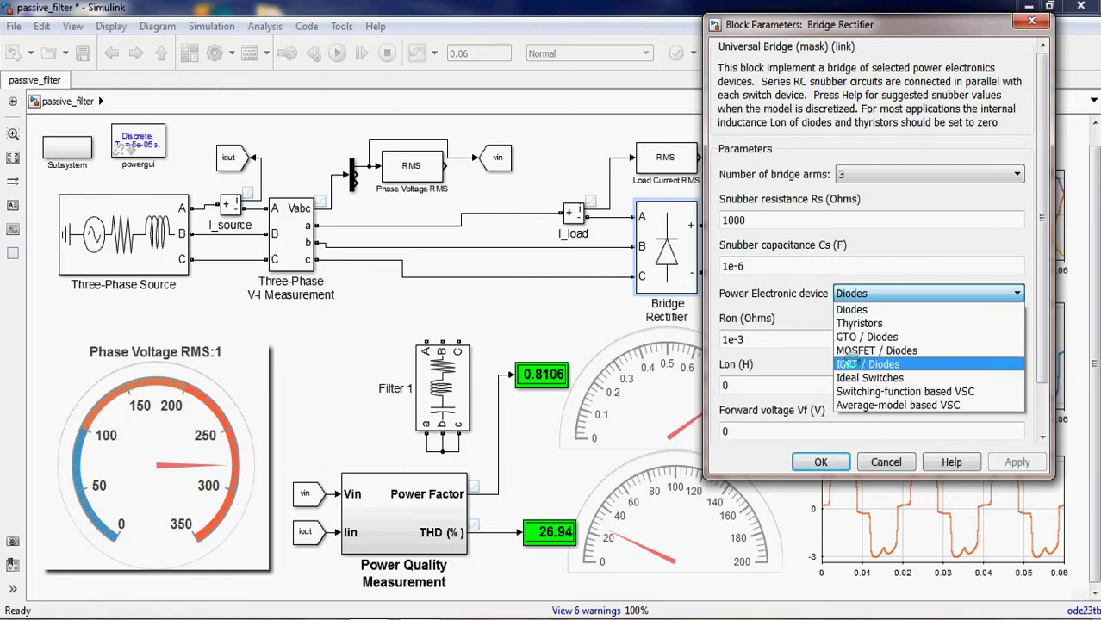
{"action": "left_click", "coordinate": [885, 461]}
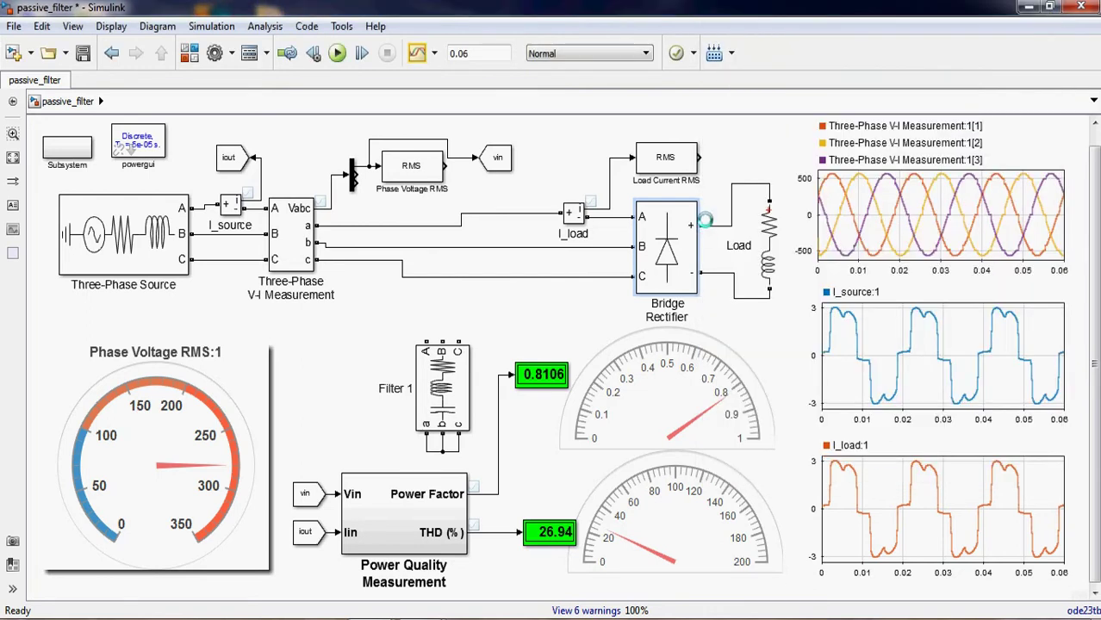
- Review the Load block's inductance, then move the dashboard scope settings window aside
{"action": "left_click", "coordinate": [643, 235]}
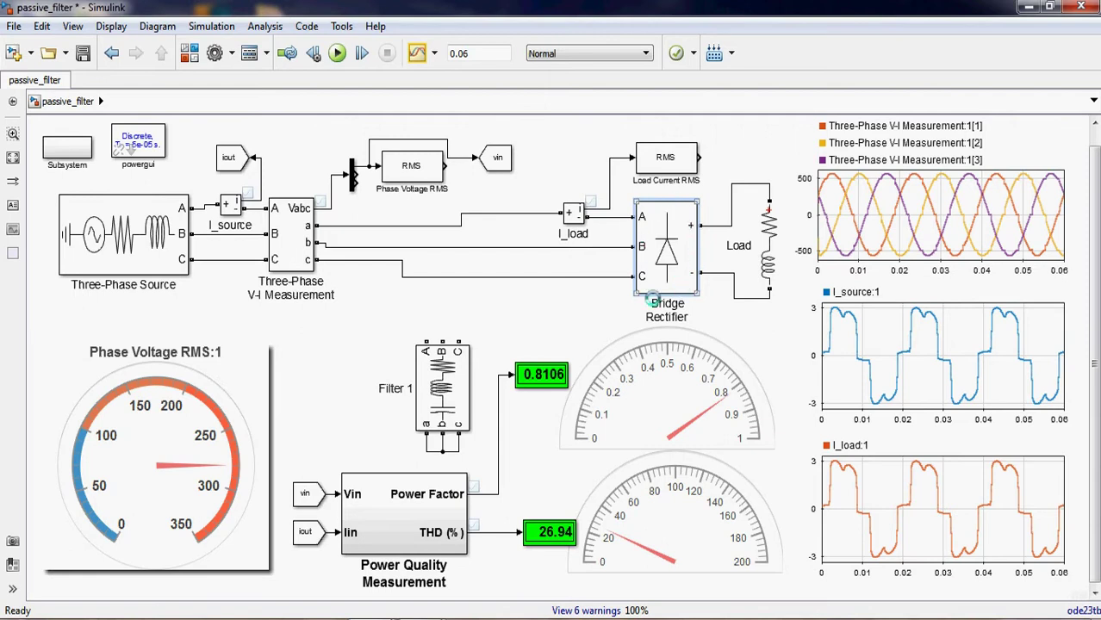
{"action": "left_click", "coordinate": [770, 227]}
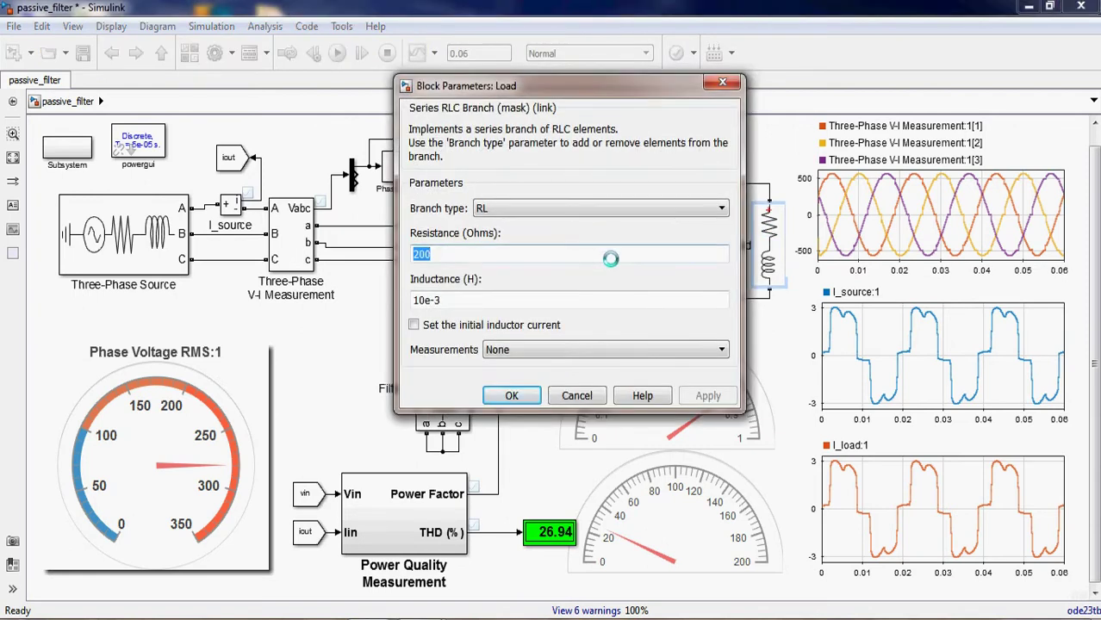
{"action": "key", "text": "Tab"}
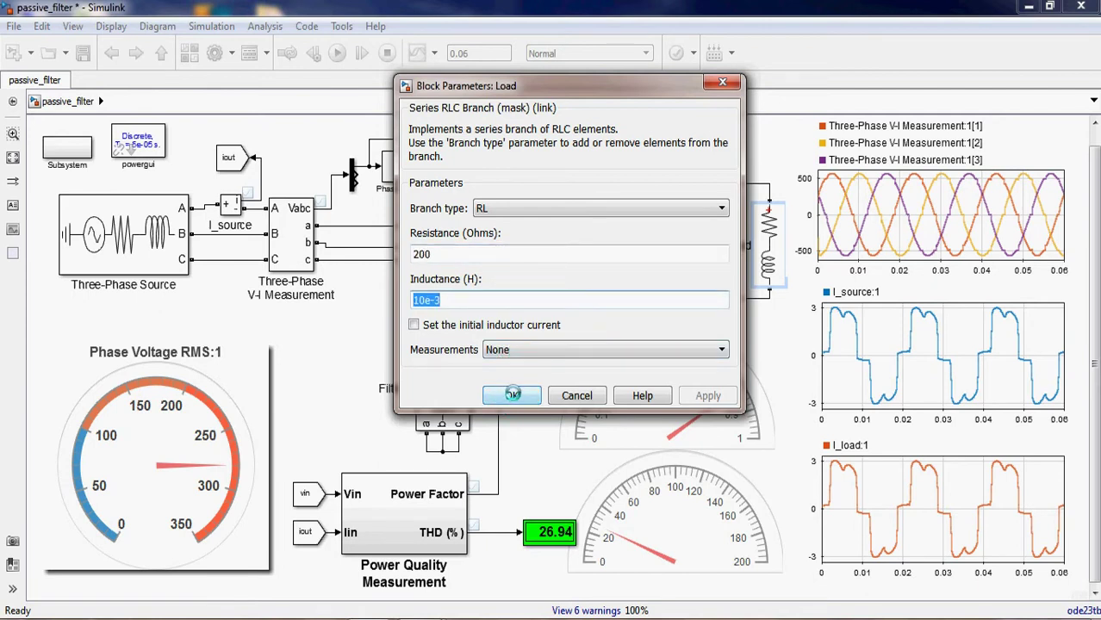
{"action": "key", "text": "End"}
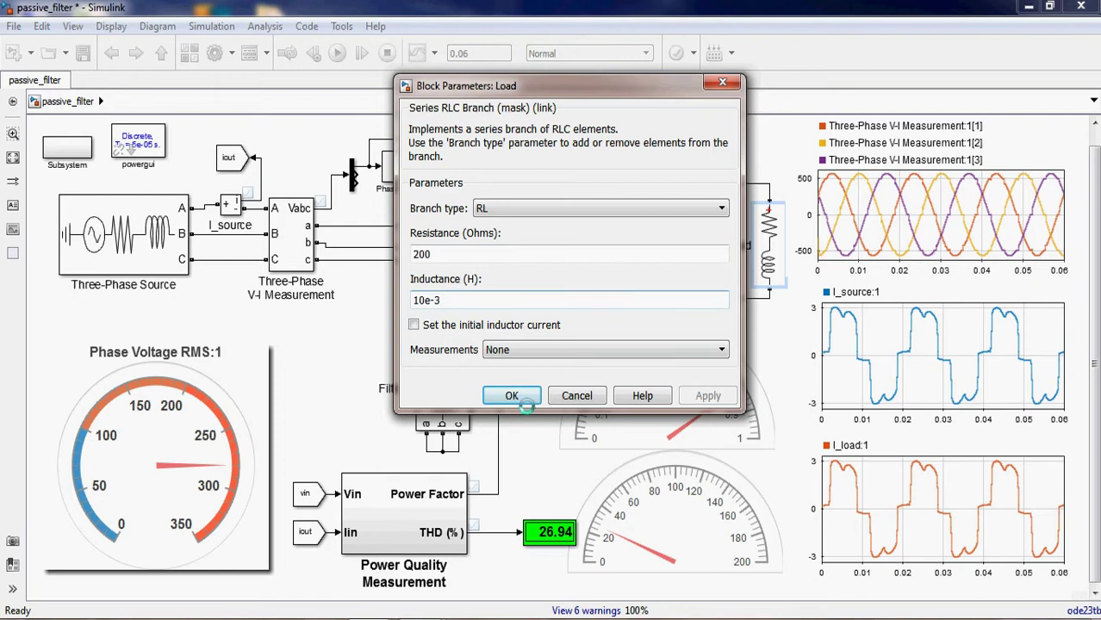
{"action": "left_click", "coordinate": [511, 392]}
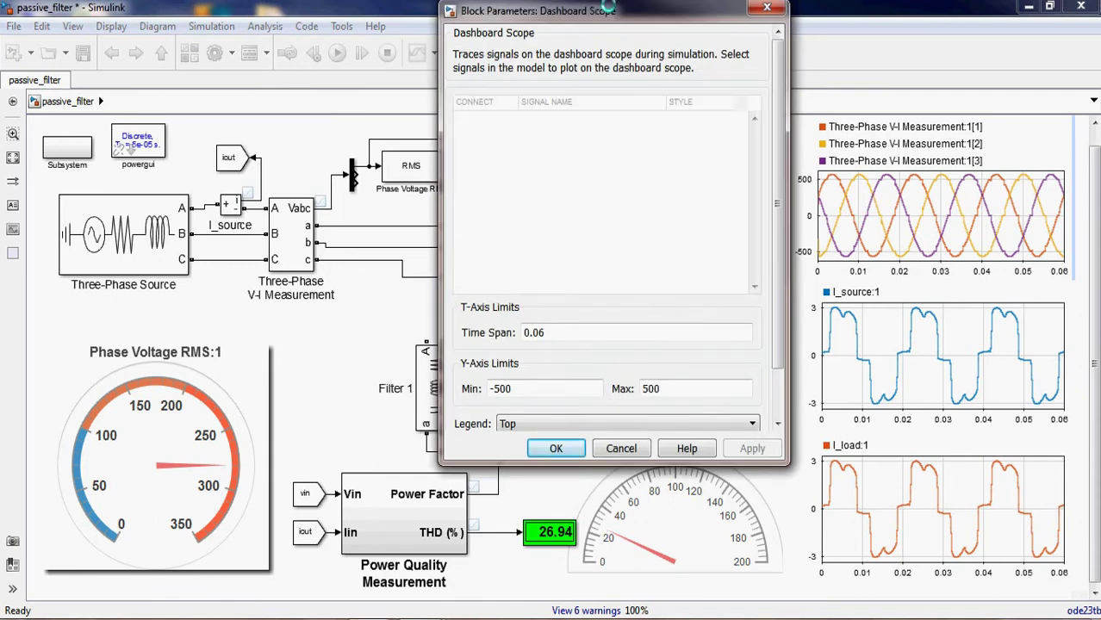
{"action": "left_click_drag", "start_coordinate": [607, 9], "coordinate": [794, 49]}
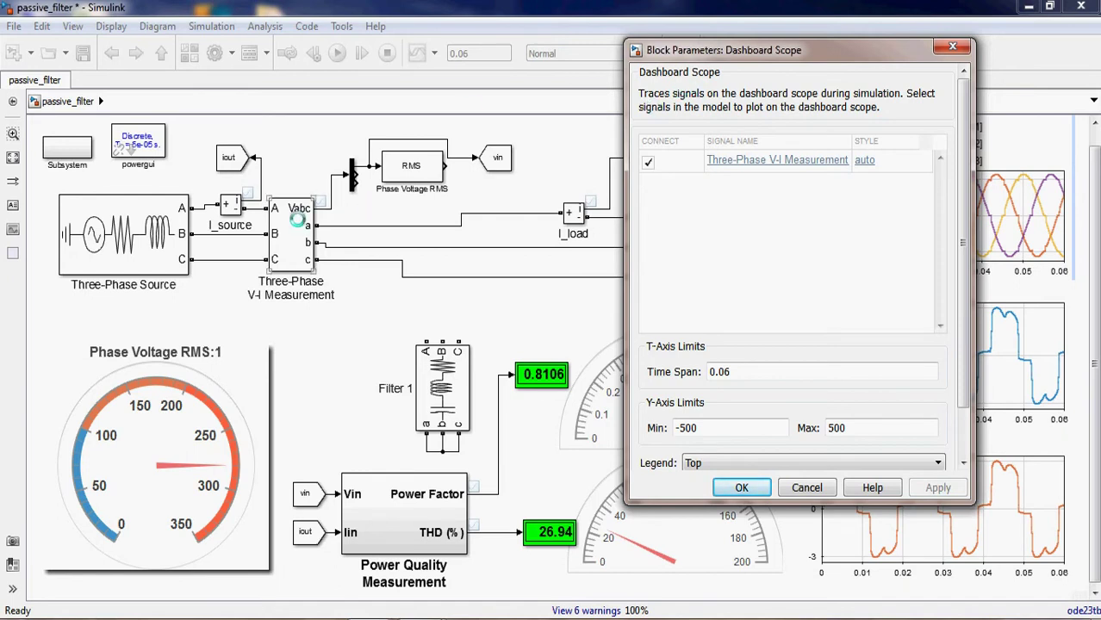
- Pick the I_source signal line and check Connect for I_source:1 in the scope's list
{"action": "left_click", "coordinate": [261, 176]}
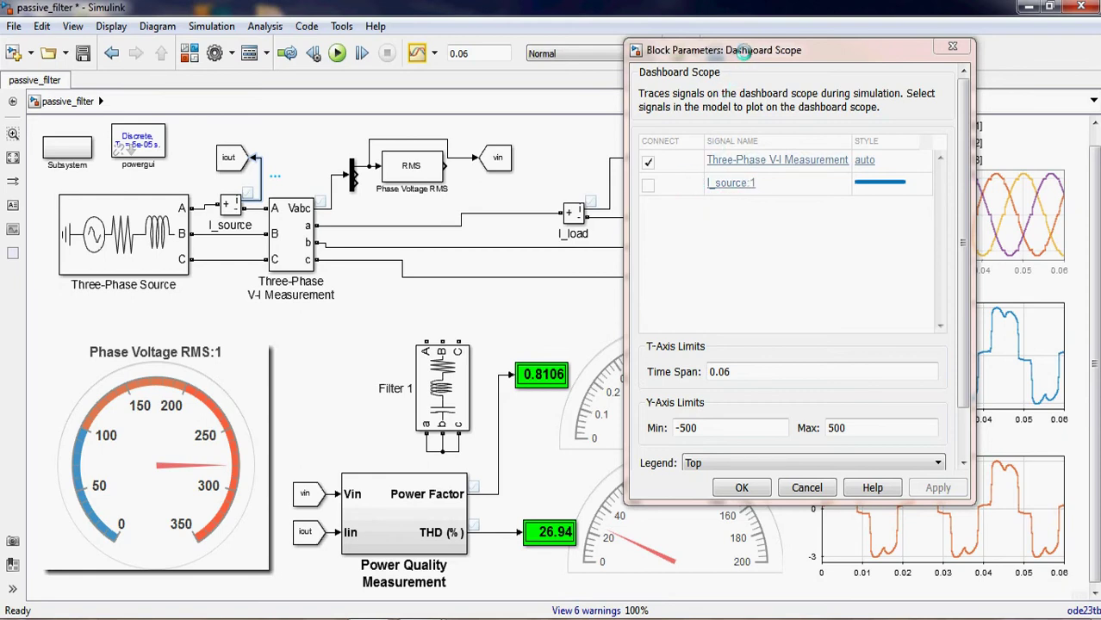
{"action": "left_click_drag", "start_coordinate": [747, 50], "coordinate": [548, 56]}
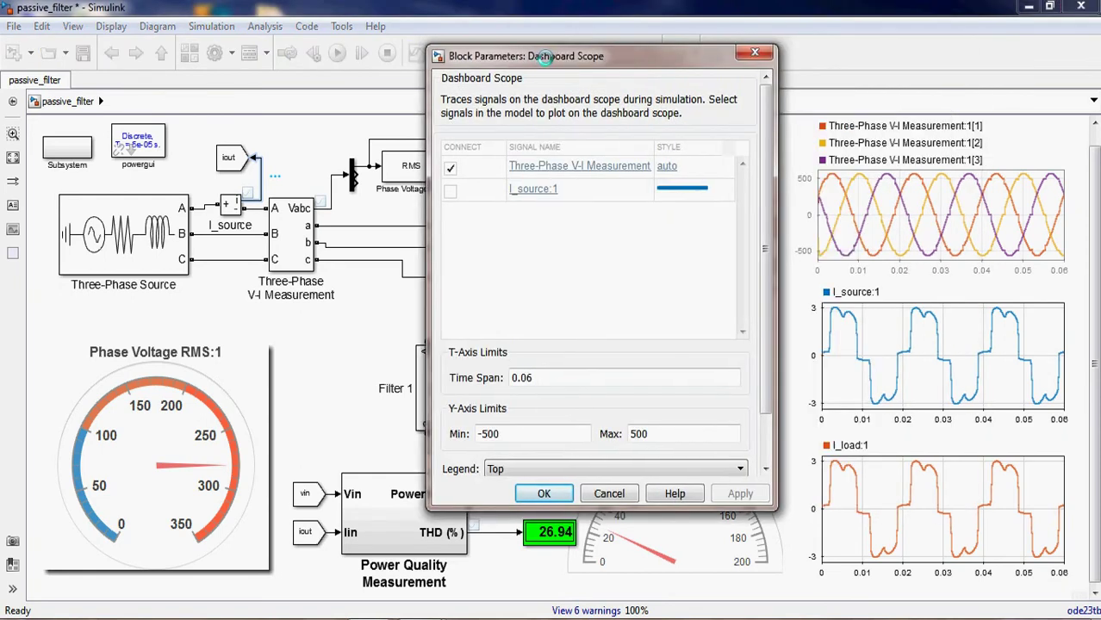
{"action": "left_click", "coordinate": [451, 190]}
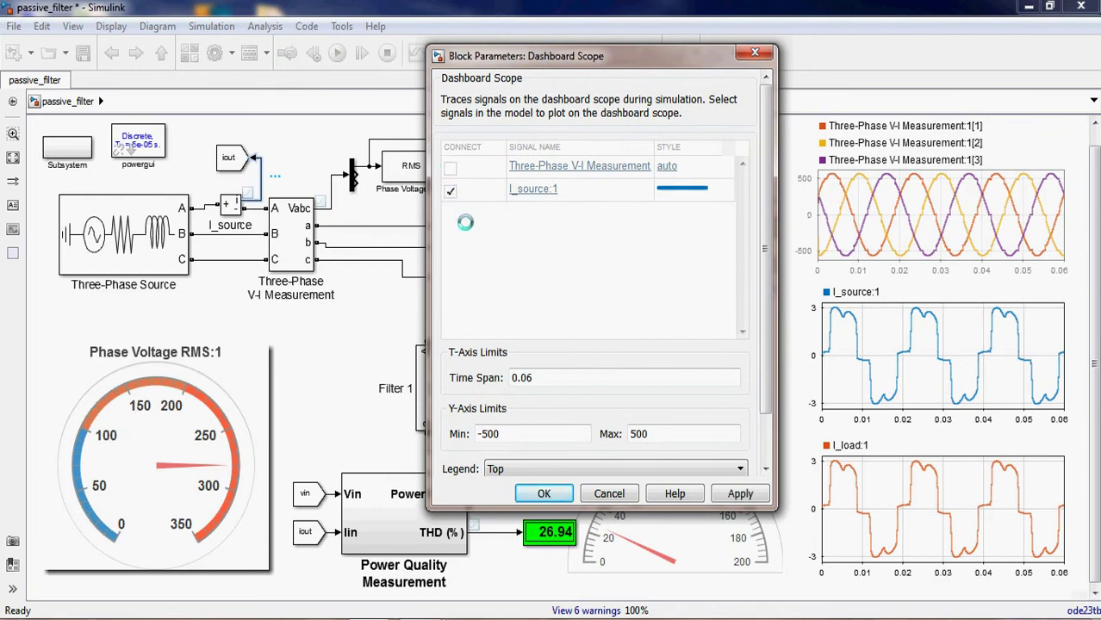
- Recheck Three-Phase V-I Measurement, uncheck I_source:1, keep Min -500, Max 500, Time Span 0.06, and confirm
{"action": "left_click", "coordinate": [449, 169]}
{"action": "left_click", "coordinate": [449, 191]}
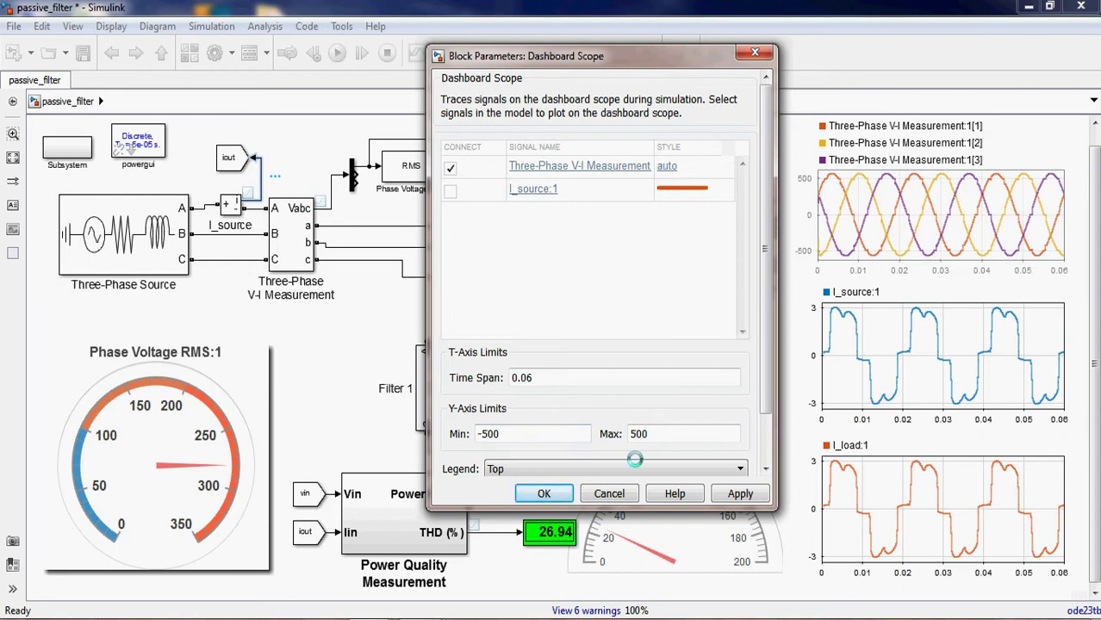
{"action": "double_click", "coordinate": [550, 436]}
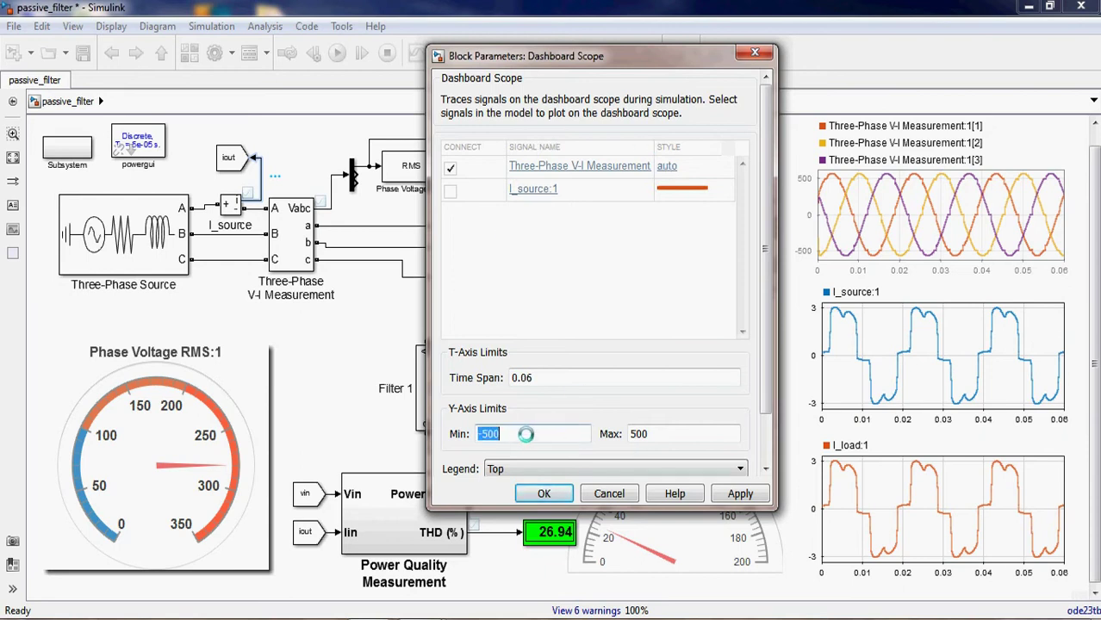
{"action": "double_click", "coordinate": [655, 434]}
{"action": "double_click", "coordinate": [575, 379]}
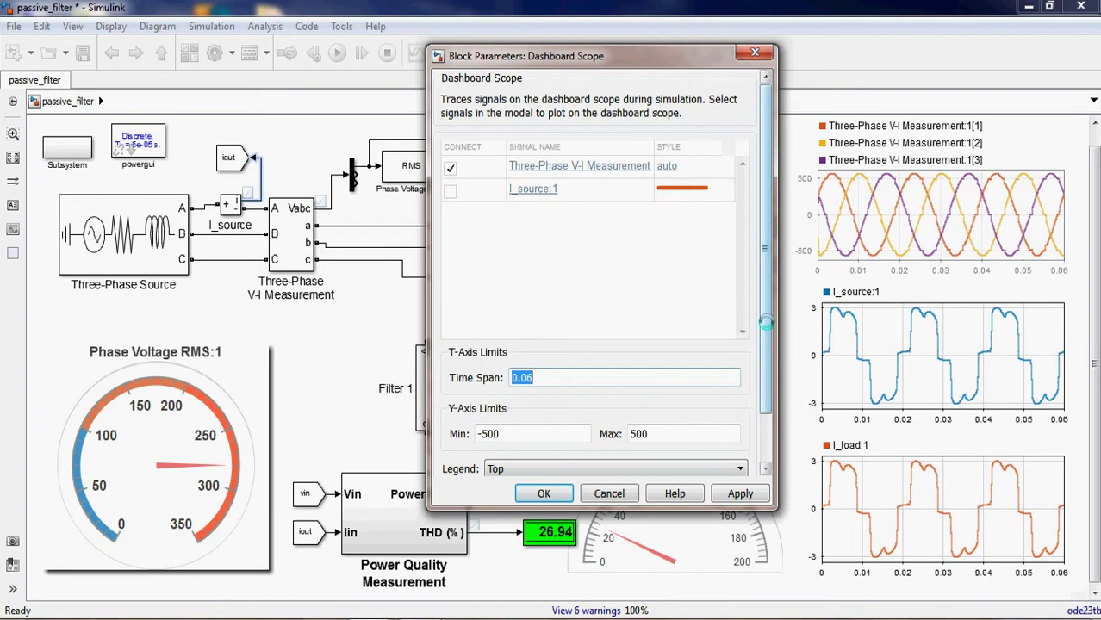
{"action": "left_click_drag", "start_coordinate": [766, 322], "coordinate": [762, 382]}
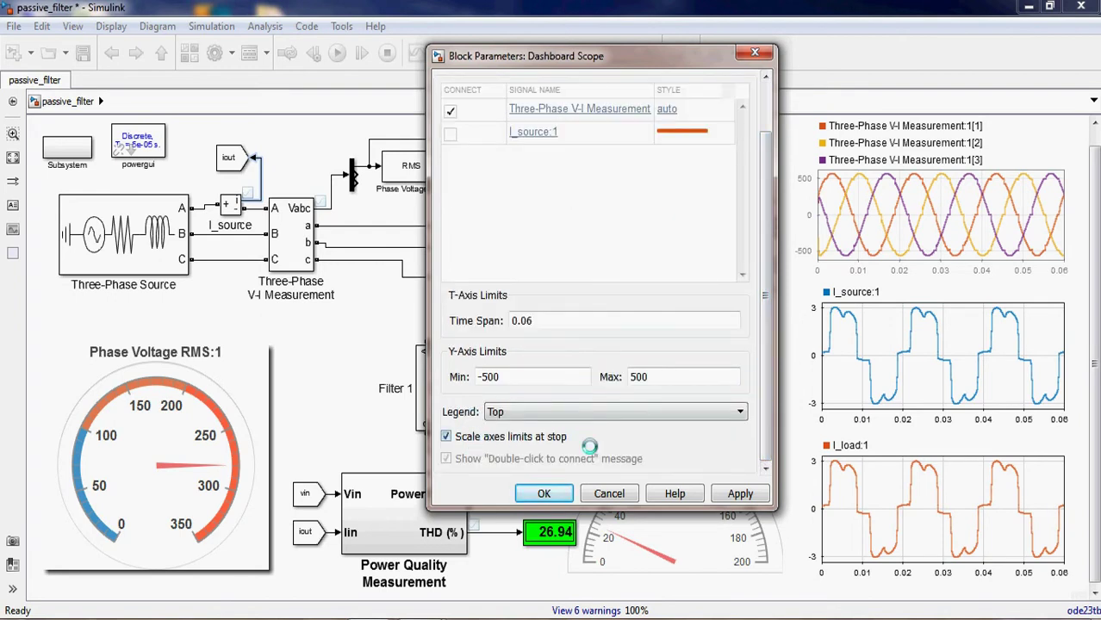
{"action": "left_click", "coordinate": [543, 493]}
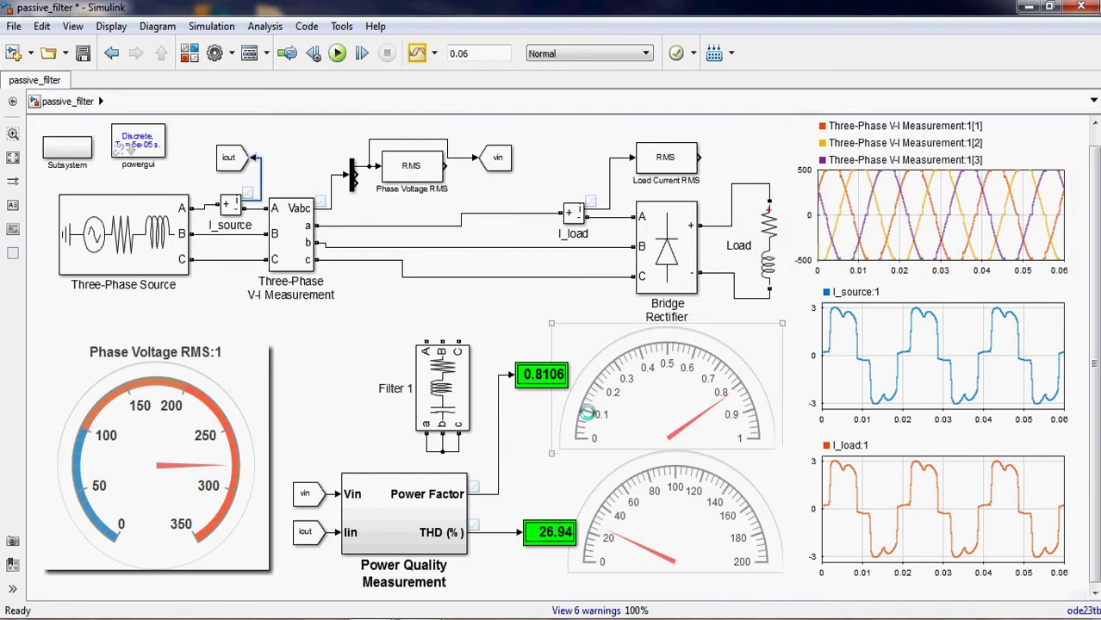
- Review Filter 1's resistance, inductance and capacitance values and close the dialog
{"action": "double_click", "coordinate": [426, 373]}
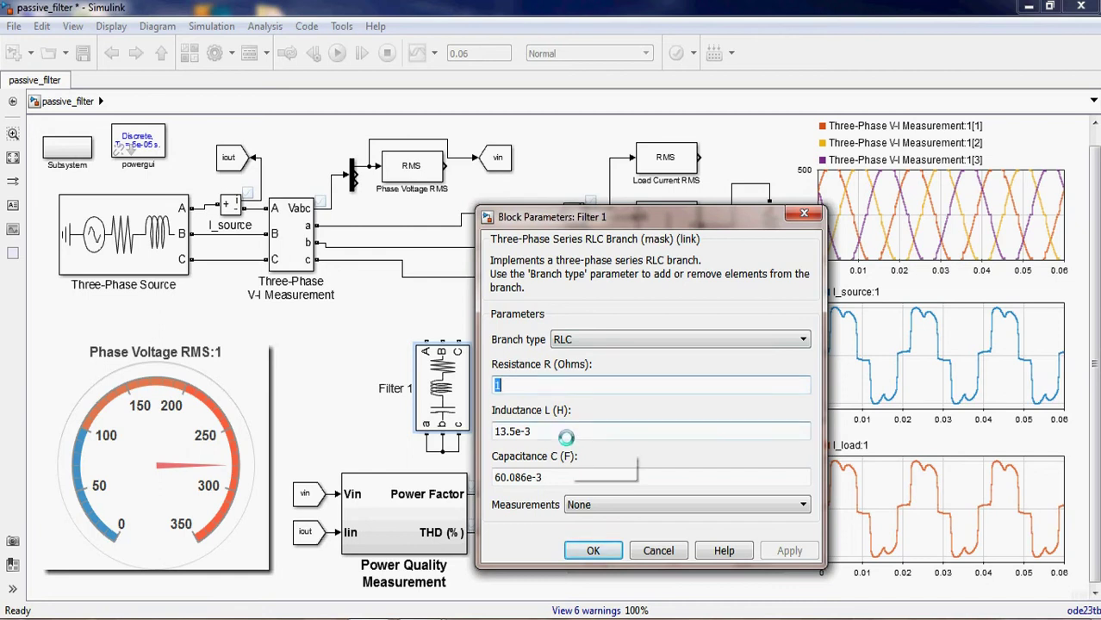
{"action": "key", "text": "Tab"}
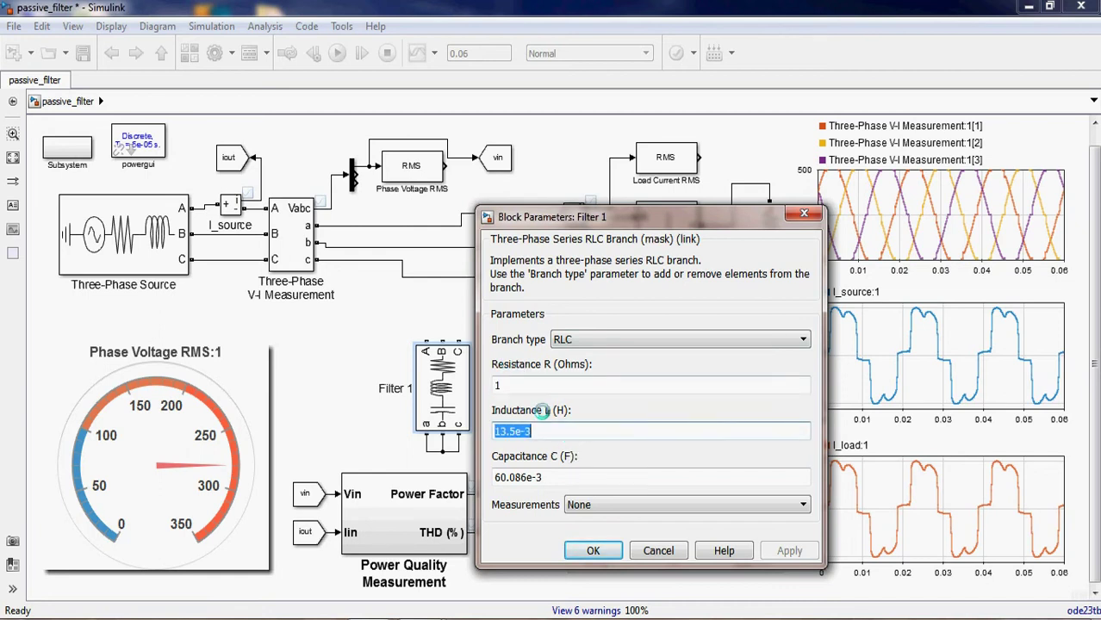
{"action": "key", "text": "Tab"}
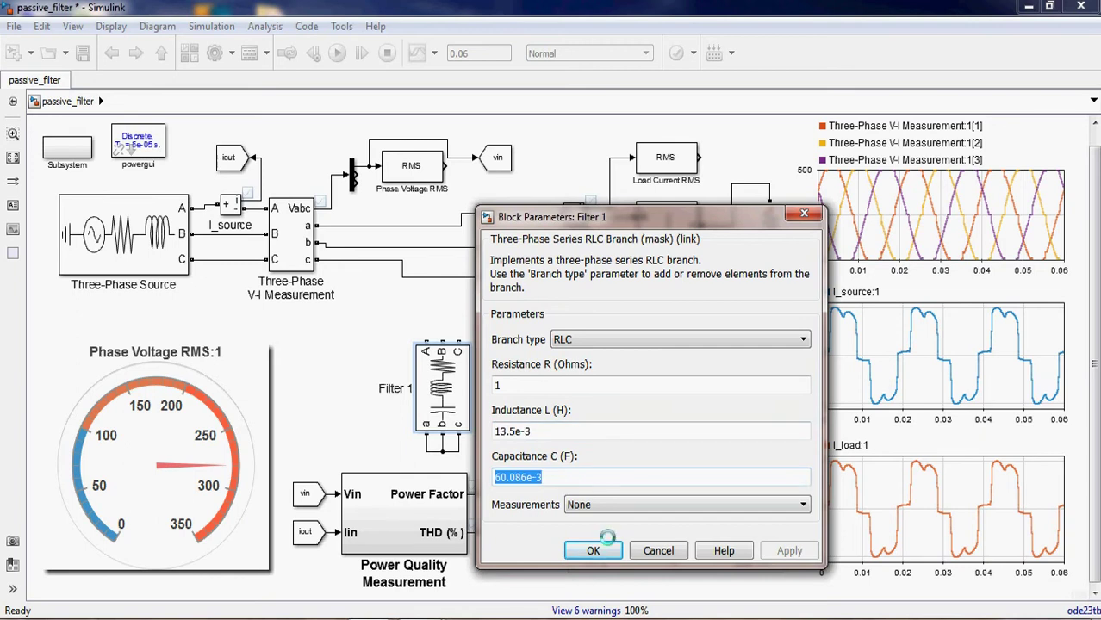
{"action": "left_click", "coordinate": [594, 551]}
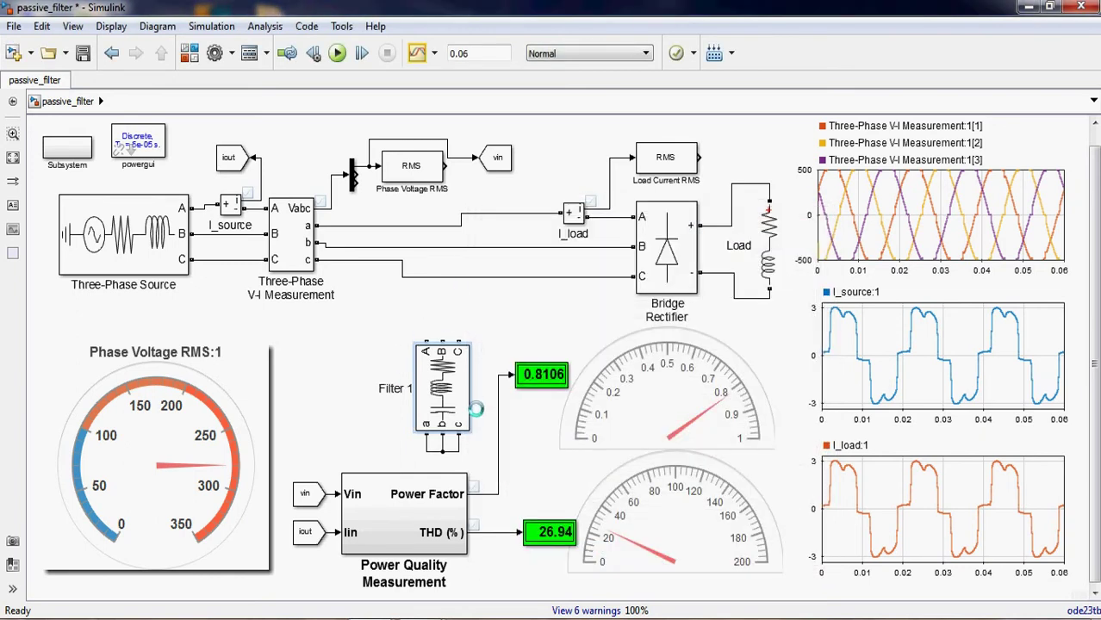
- Shift Filter 1 slightly left, then check the I_source scope, 26.94 THD and 0.8106 power factor
{"action": "left_click_drag", "start_coordinate": [384, 330], "coordinate": [469, 449]}
{"action": "left_click_drag", "start_coordinate": [441, 366], "coordinate": [414, 345]}
{"action": "left_click", "coordinate": [473, 334]}
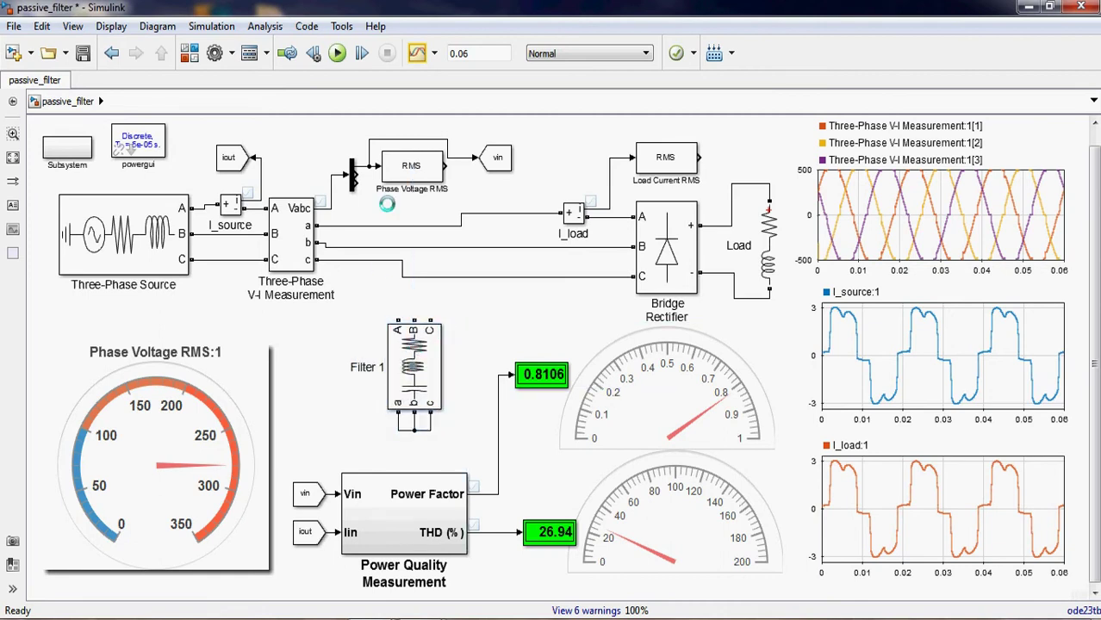
{"action": "left_click", "coordinate": [887, 324]}
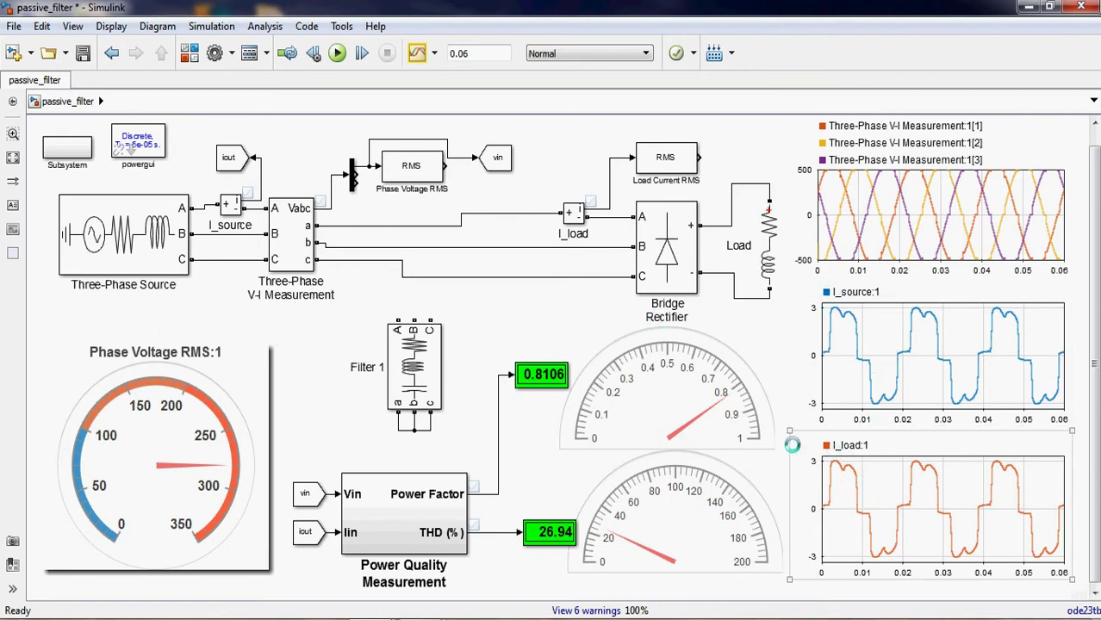
{"action": "left_click", "coordinate": [561, 541]}
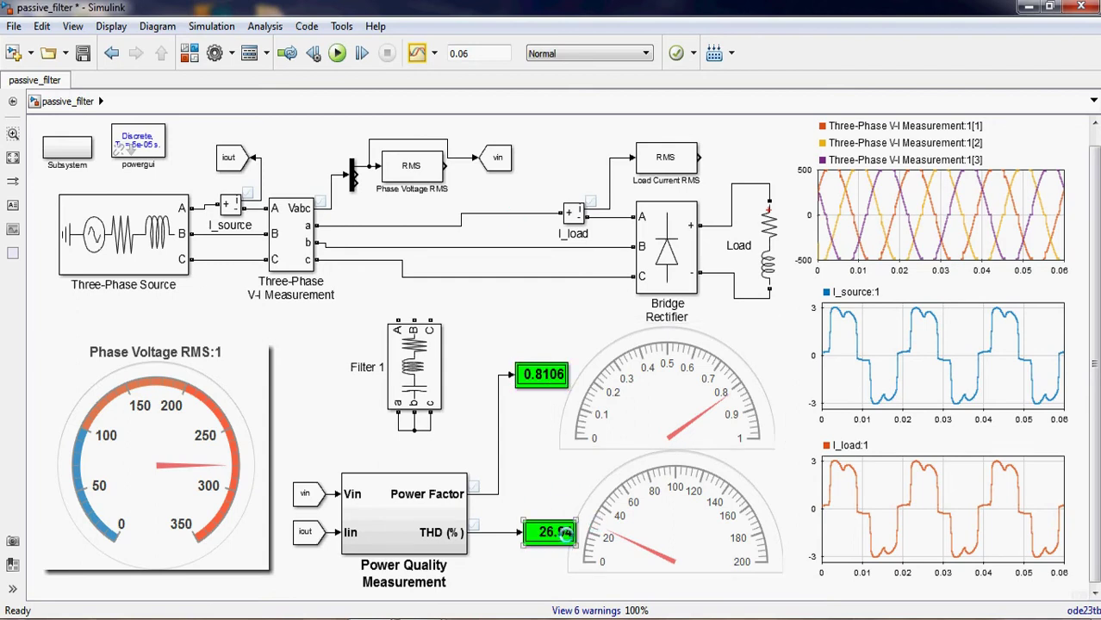
{"action": "left_click", "coordinate": [549, 371]}
- Wire Filter 1's A, B, C terminals to the a, b, c lines ahead of the Bridge Rectifier
{"action": "left_click", "coordinate": [652, 525]}
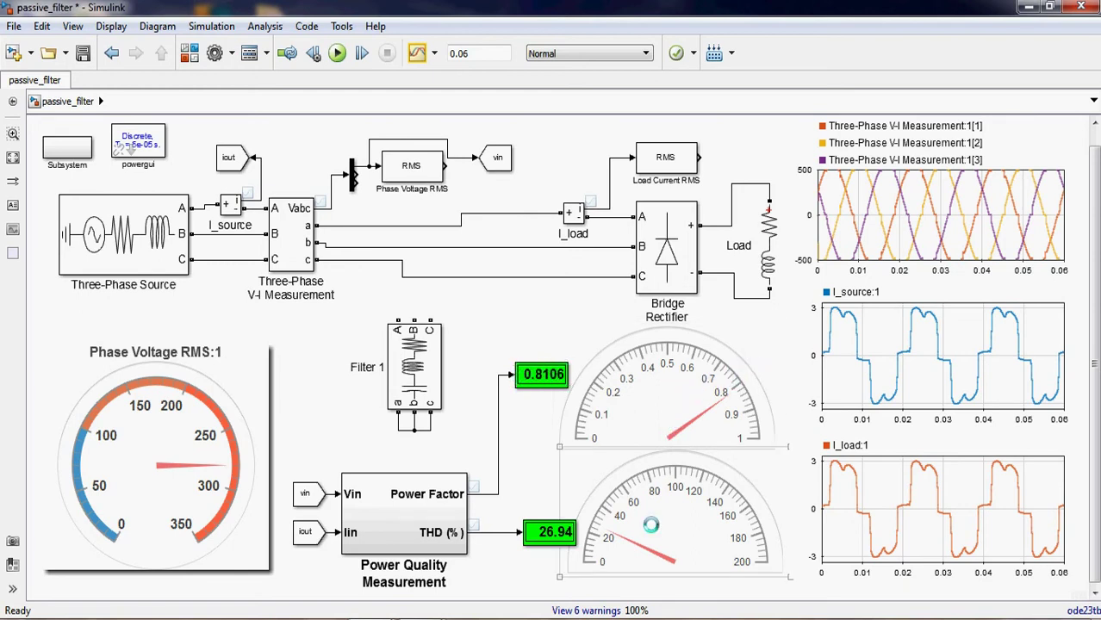
{"action": "left_click", "coordinate": [401, 319]}
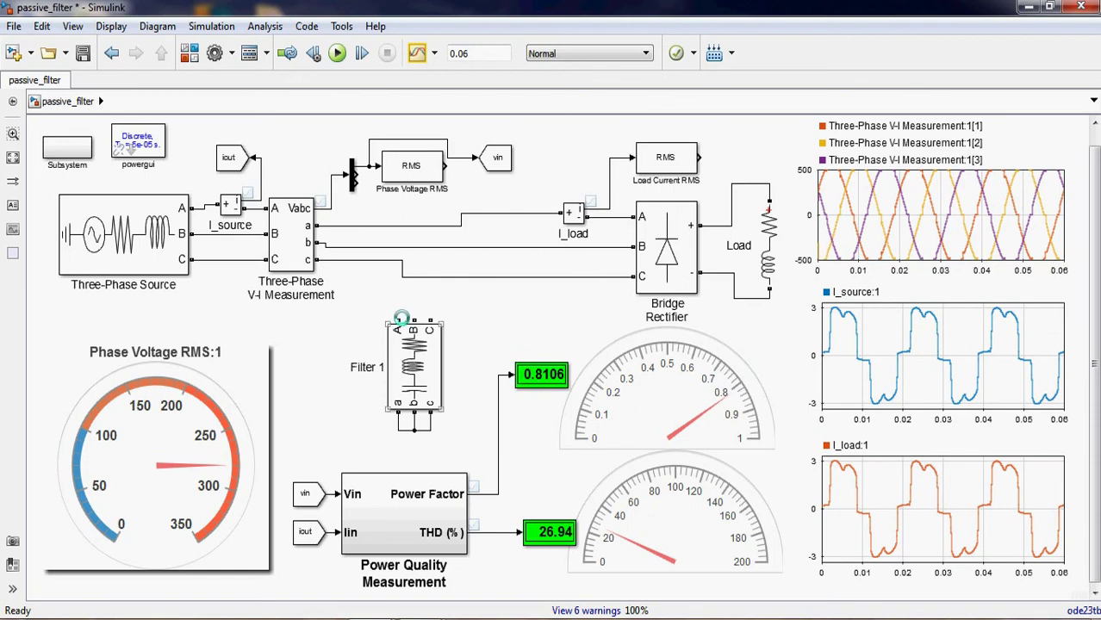
{"action": "left_click_drag", "start_coordinate": [399, 320], "coordinate": [391, 229]}
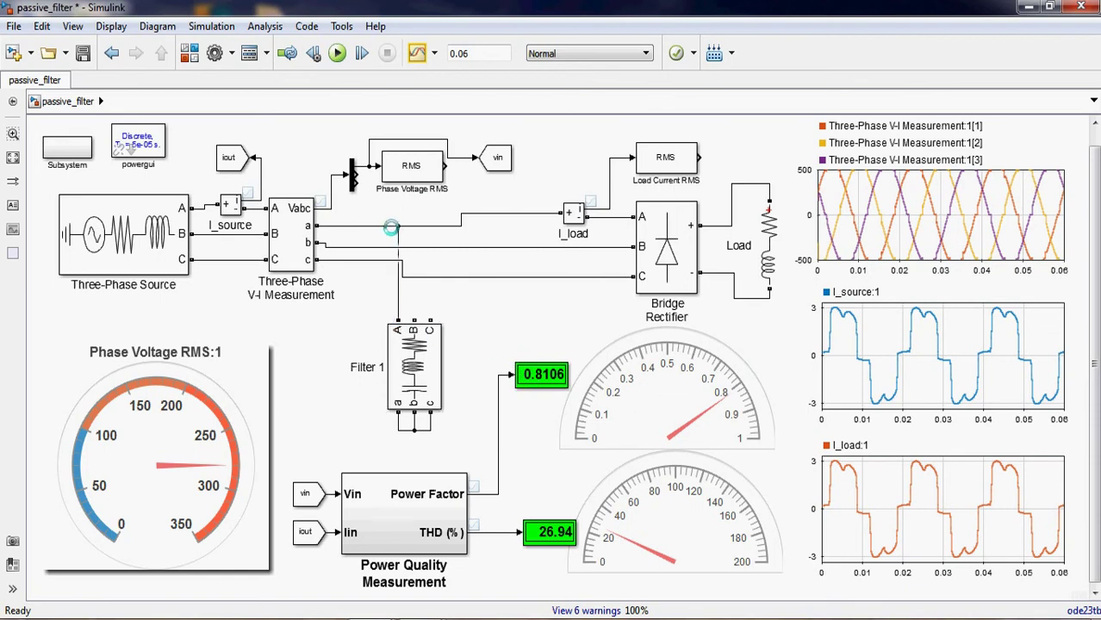
{"action": "left_click_drag", "start_coordinate": [413, 309], "coordinate": [414, 250]}
{"action": "left_click_drag", "start_coordinate": [429, 321], "coordinate": [430, 277]}
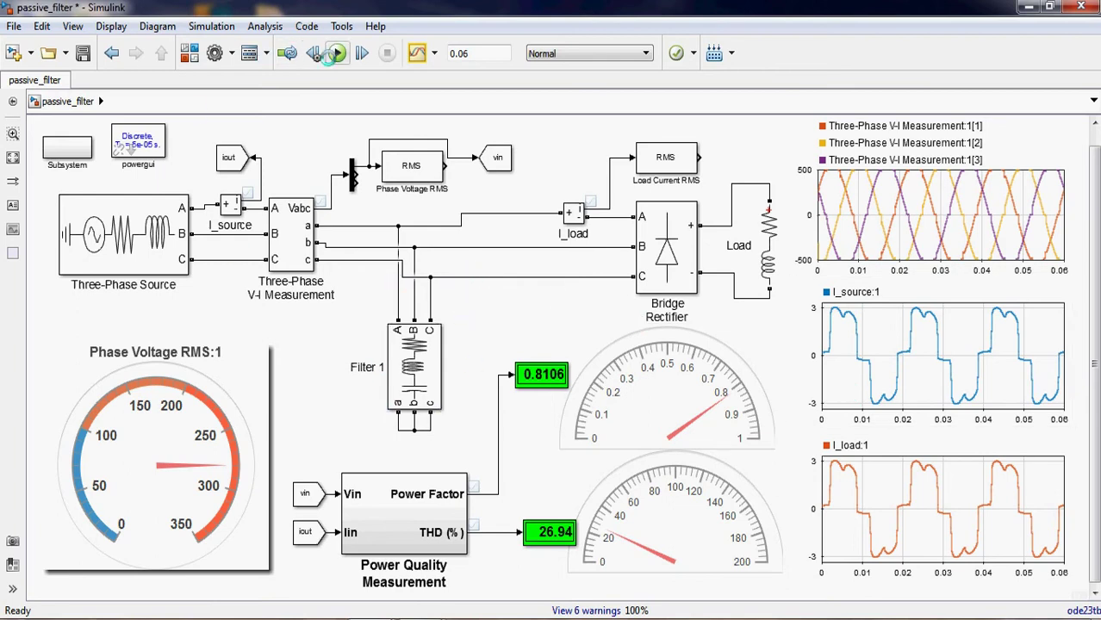
- Run the passive_filter simulation with Filter 1 connected and wait for it
{"action": "left_click", "coordinate": [334, 53]}
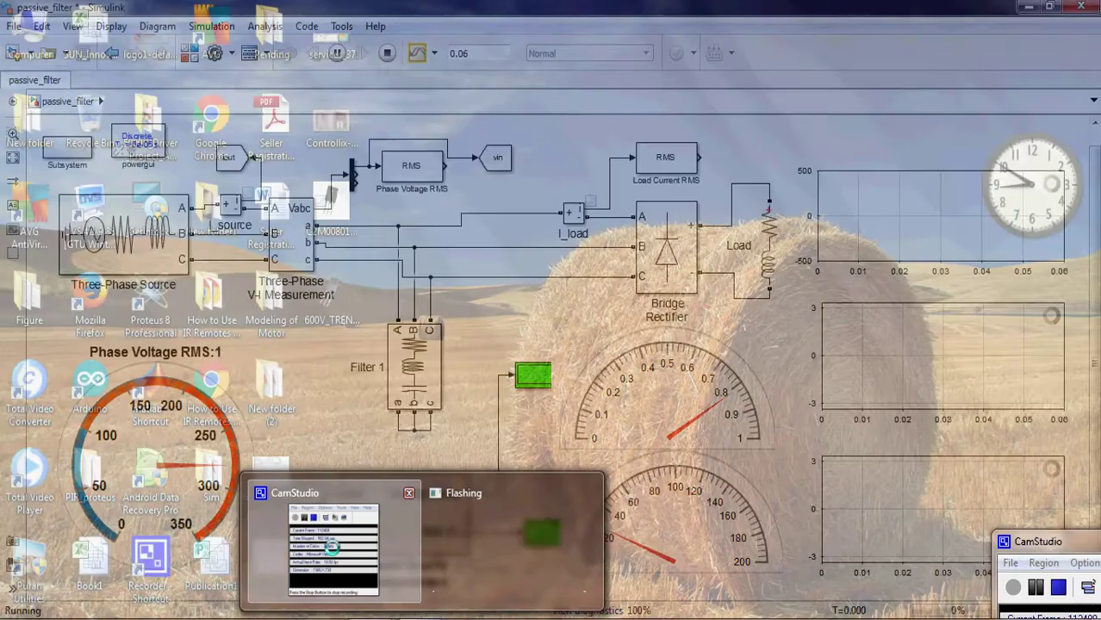
{"action": "left_click", "coordinate": [348, 571]}
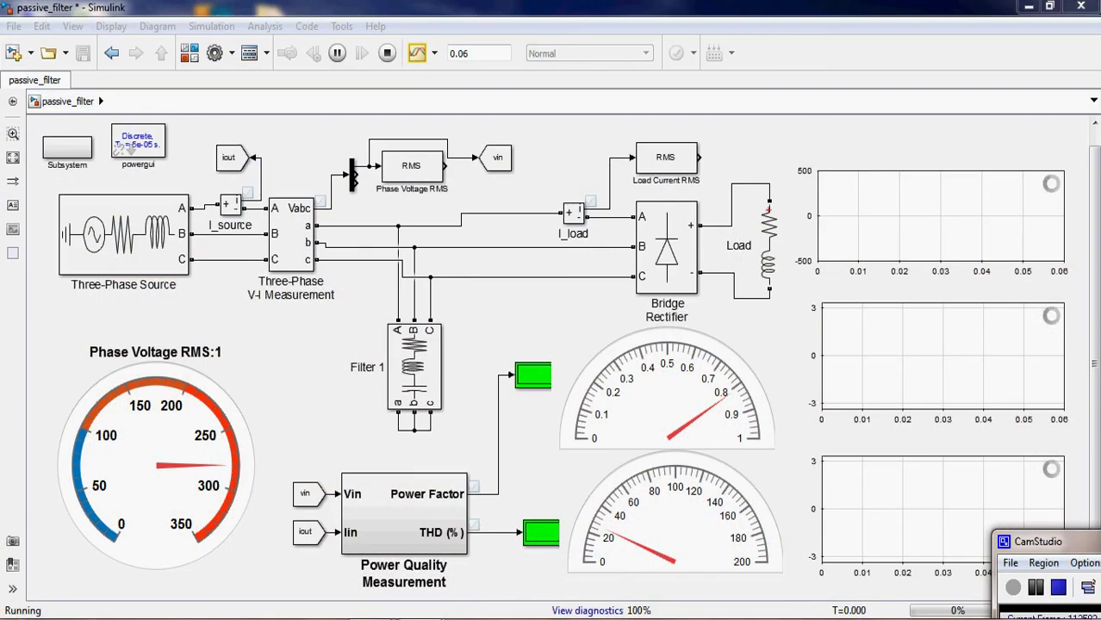
- Check the sinusoidal I_source plot, 1.047 THD and Phase Voltage RMS gauge, then bring up system search
{"action": "left_click", "coordinate": [1035, 591]}
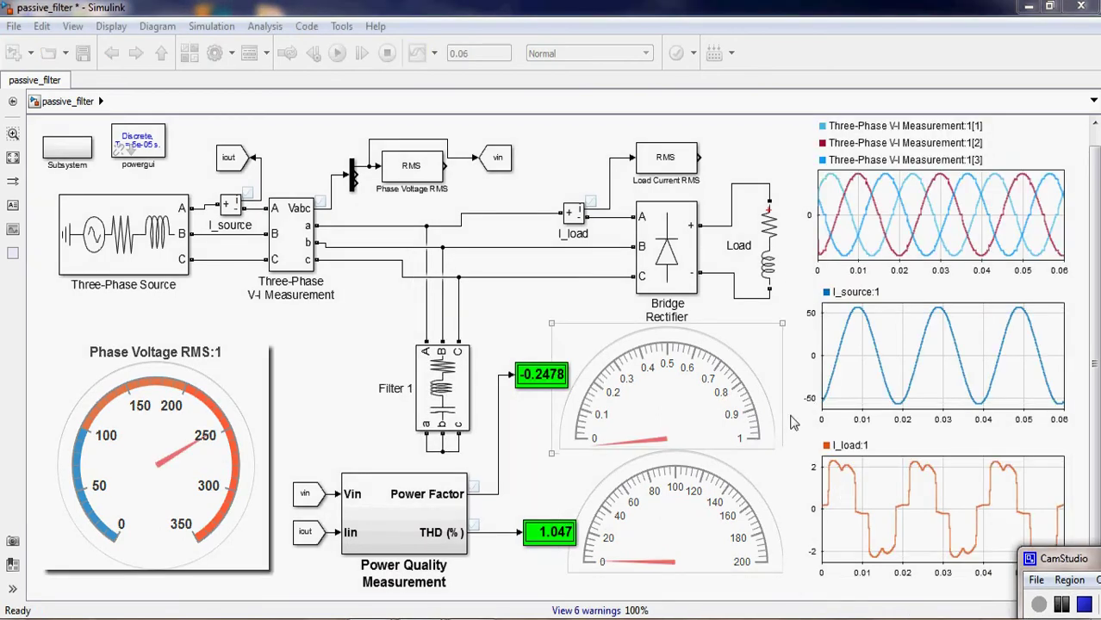
{"action": "left_click", "coordinate": [795, 422]}
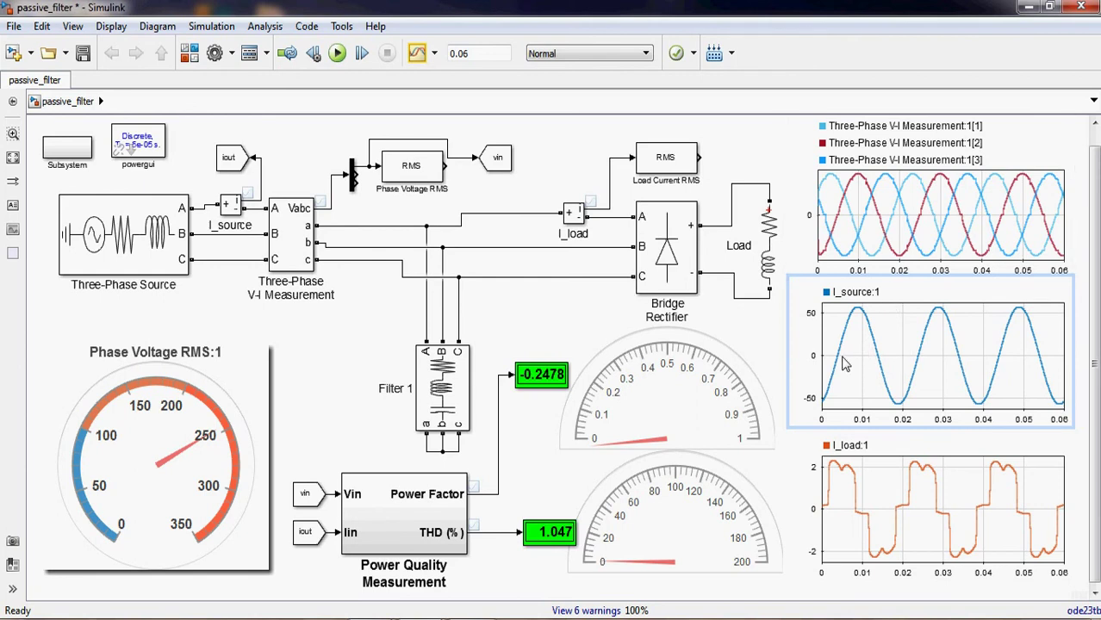
{"action": "left_click", "coordinate": [564, 532]}
{"action": "left_click", "coordinate": [239, 398]}
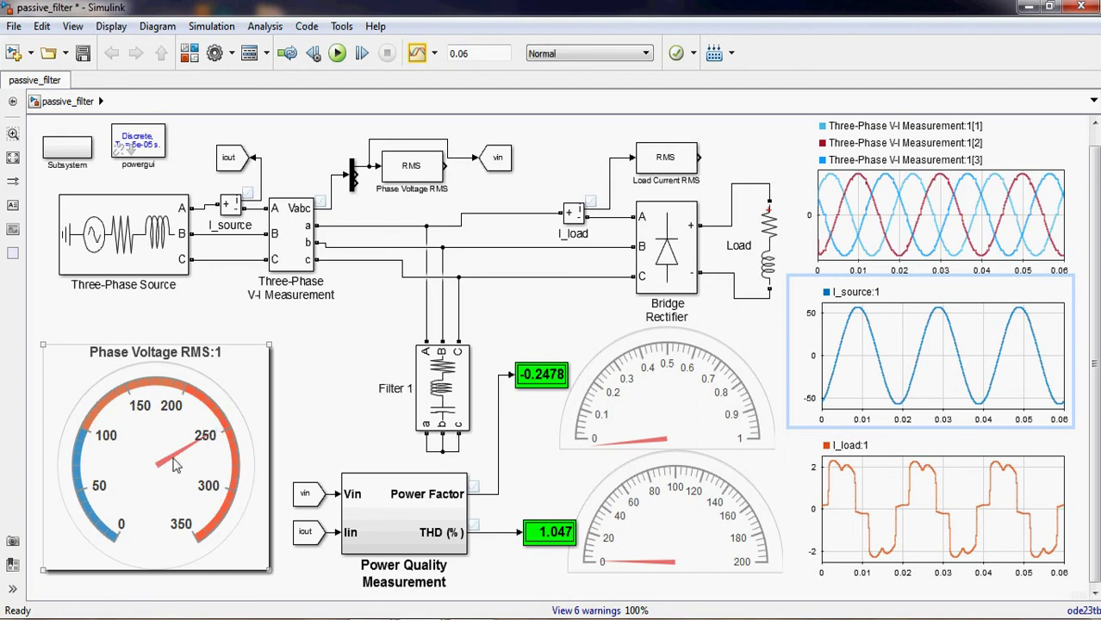
{"action": "left_click", "coordinate": [281, 345]}
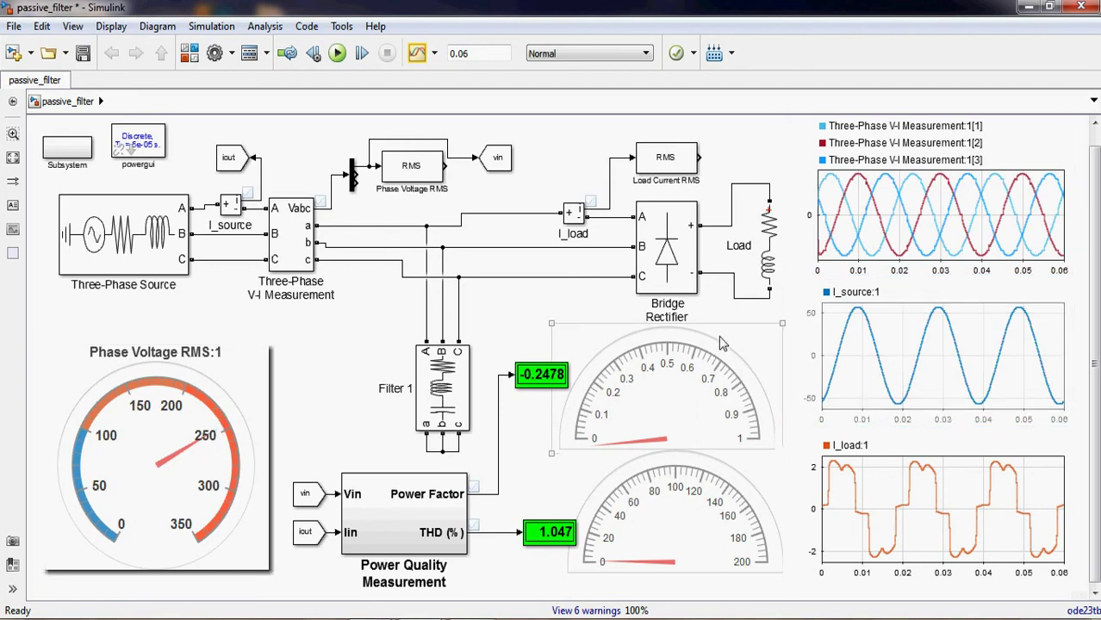
{"action": "key", "text": "super"}
- Snip the I_source and I_load scope plots with Snipping Tool and open the Subsystem block
{"action": "type", "text": "sni"}
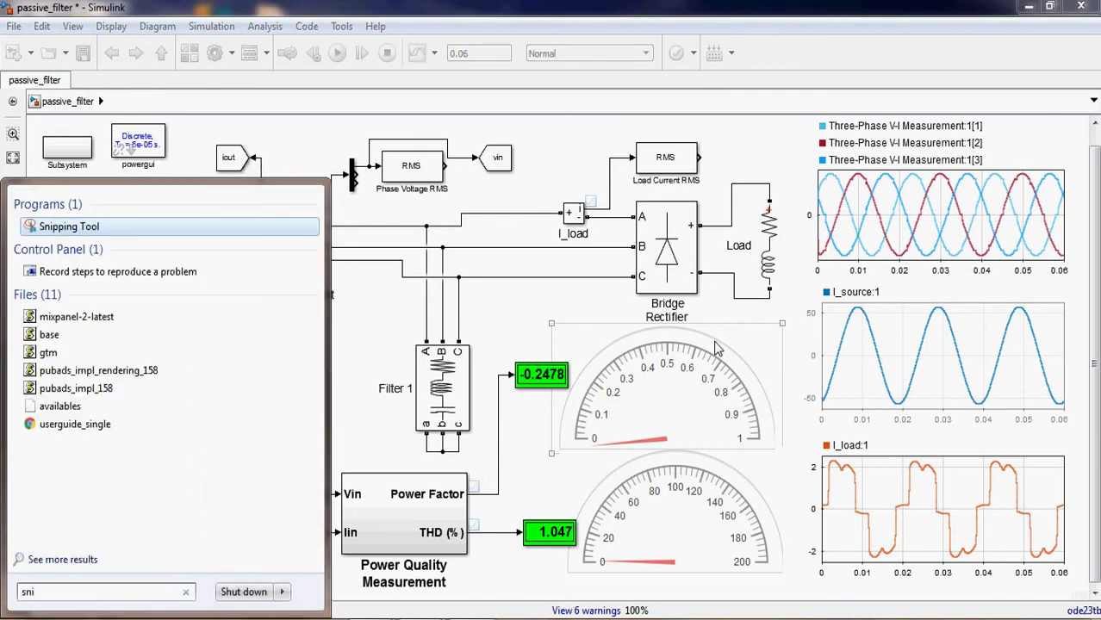
{"action": "key", "text": "Return"}
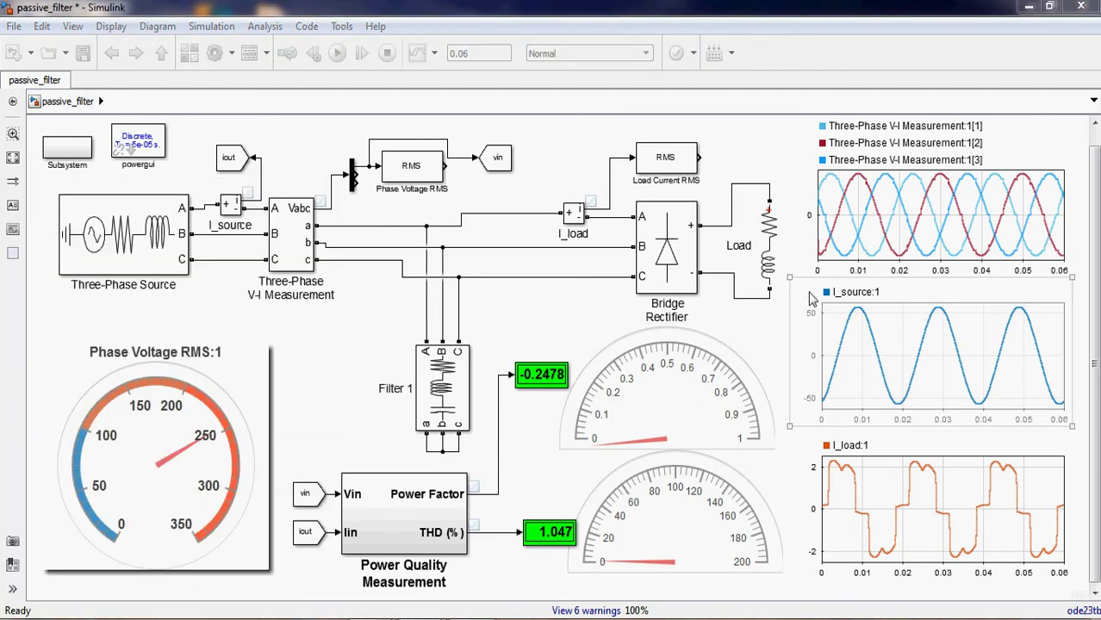
{"action": "left_click_drag", "start_coordinate": [800, 286], "coordinate": [1092, 596]}
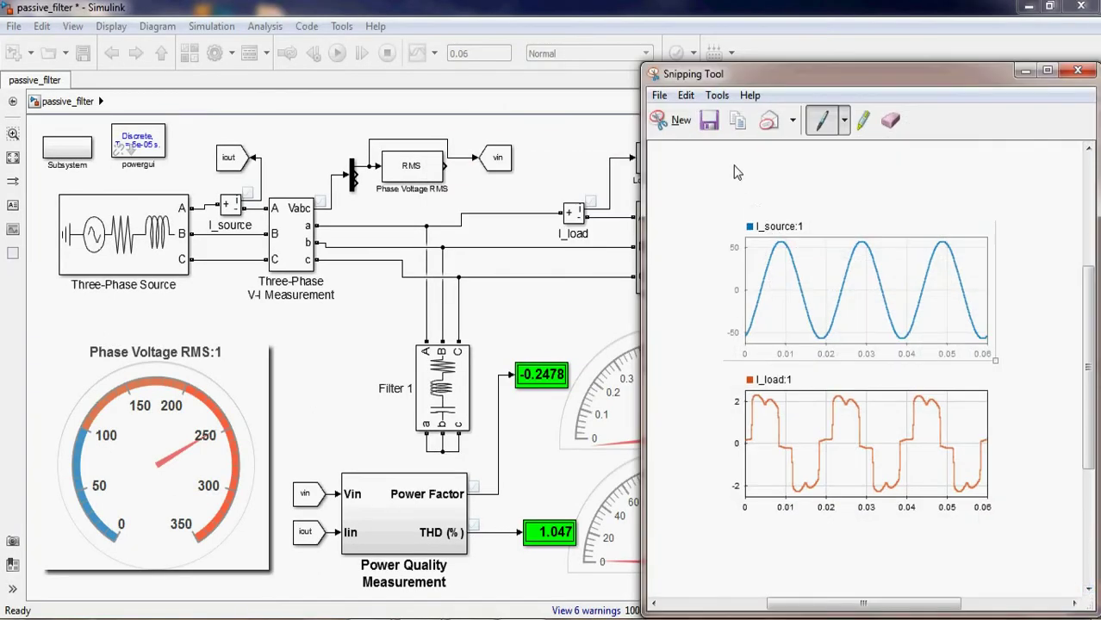
{"action": "left_click", "coordinate": [82, 151]}
{"action": "double_click", "coordinate": [82, 150]}
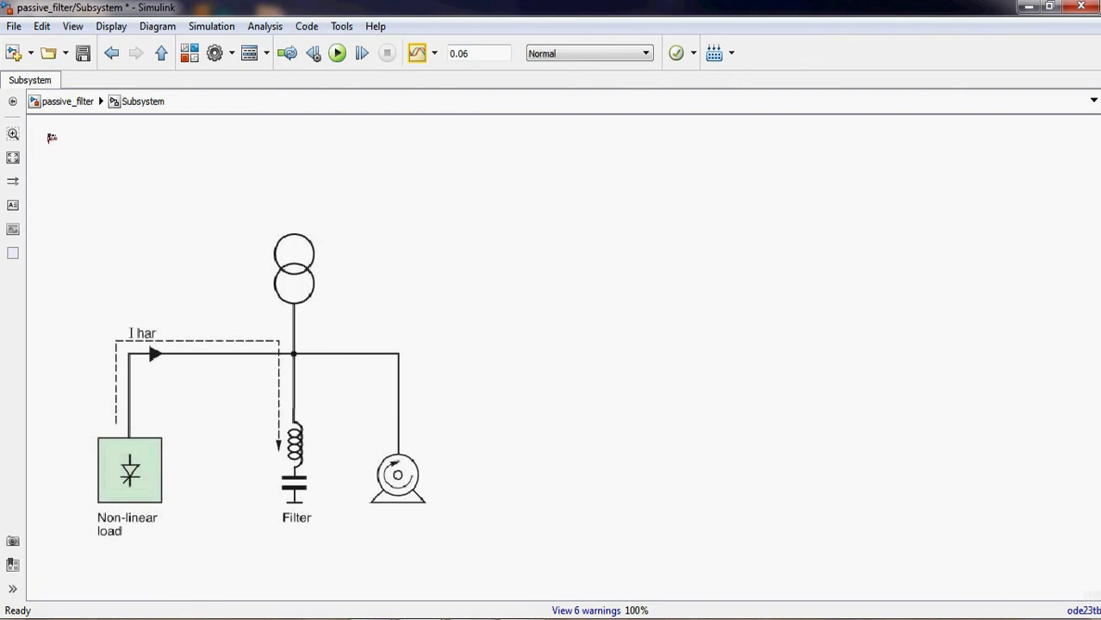
- Save the captured plot image to the Desktop as 'com'
{"action": "key", "text": "alt+Tab"}
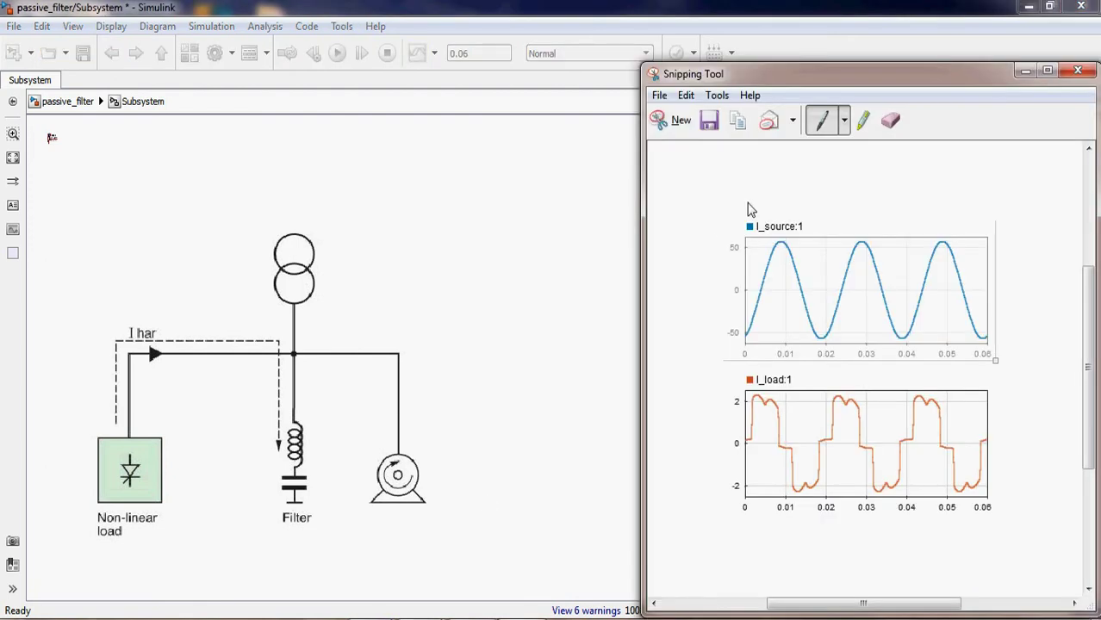
{"action": "left_click", "coordinate": [709, 121]}
{"action": "left_click", "coordinate": [619, 223]}
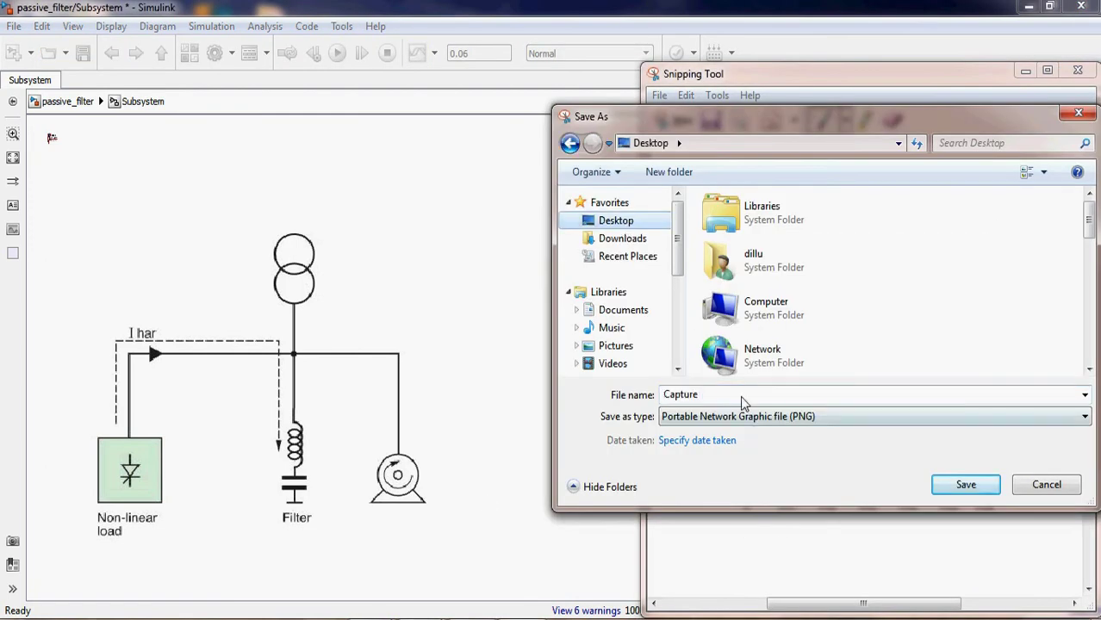
{"action": "type", "text": "com"}
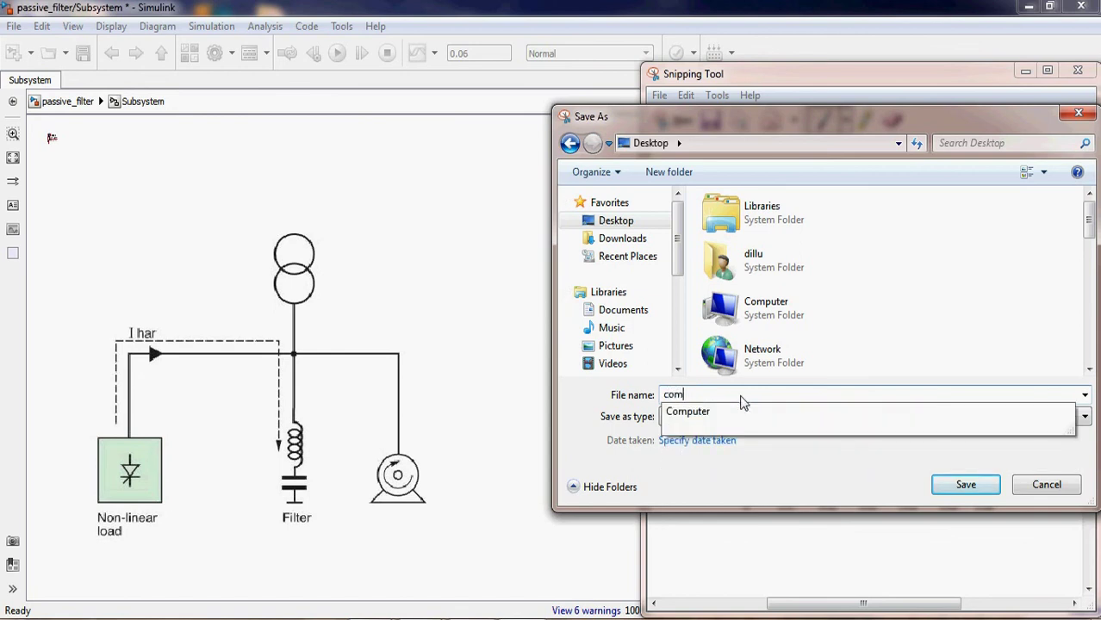
{"action": "key", "text": "Return"}
{"action": "left_click", "coordinate": [362, 220]}
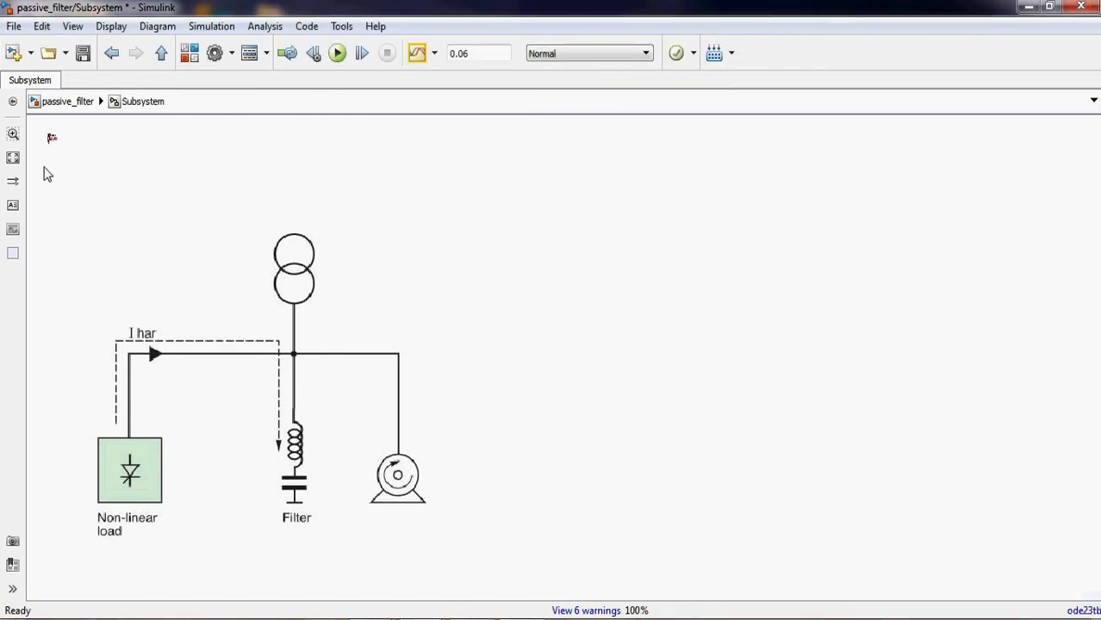
- Add an image annotation to the Subsystem using the 'com' file from the Desktop
{"action": "left_click", "coordinate": [12, 229]}
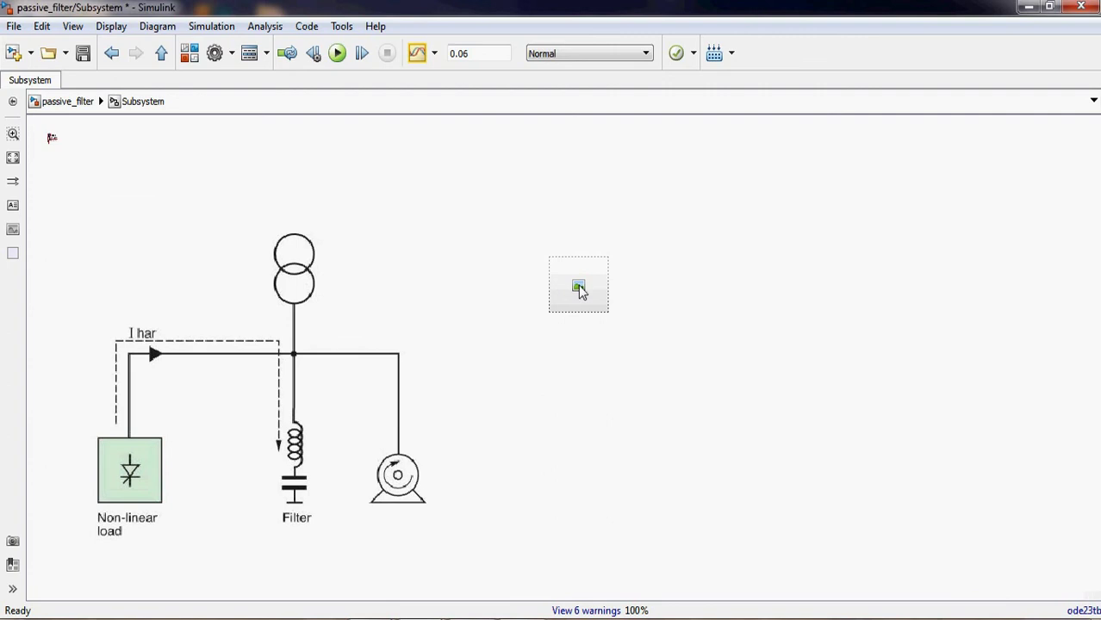
{"action": "left_click", "coordinate": [579, 290]}
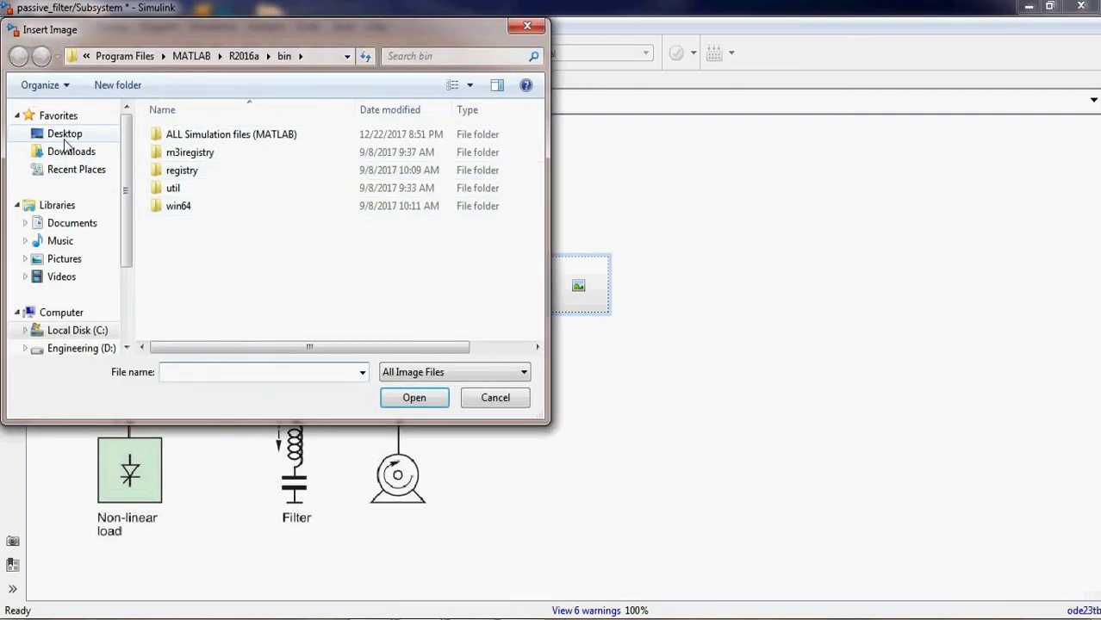
{"action": "left_click", "coordinate": [64, 136]}
{"action": "scroll", "coordinate": [206, 181], "scroll_direction": "down", "scroll_amount": 10}
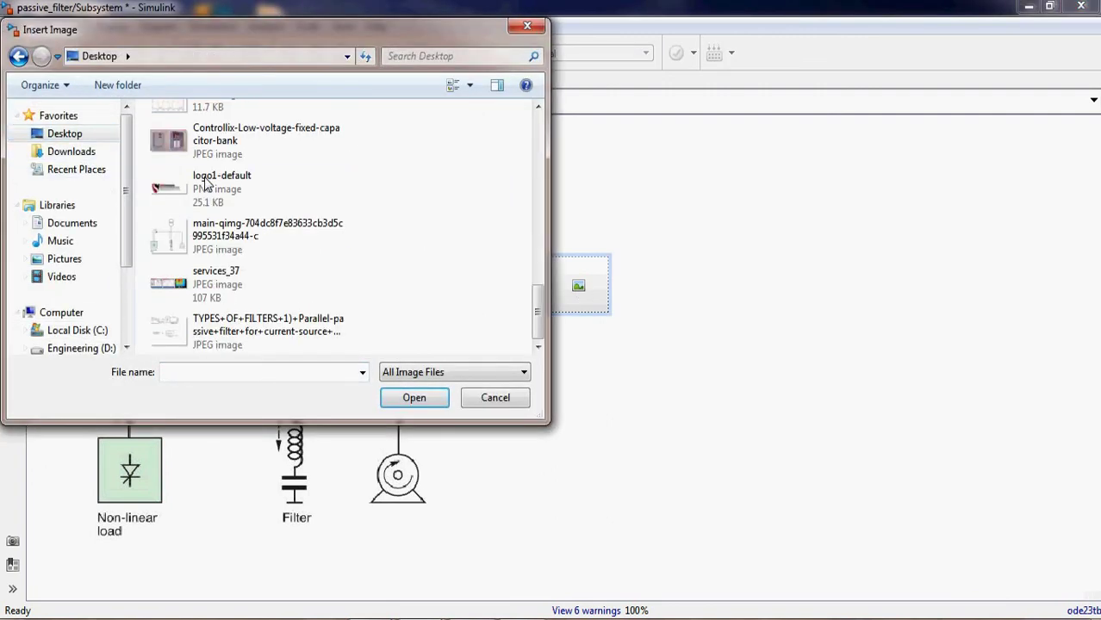
{"action": "left_click", "coordinate": [222, 244]}
{"action": "scroll", "coordinate": [220, 246], "scroll_direction": "up", "scroll_amount": 10}
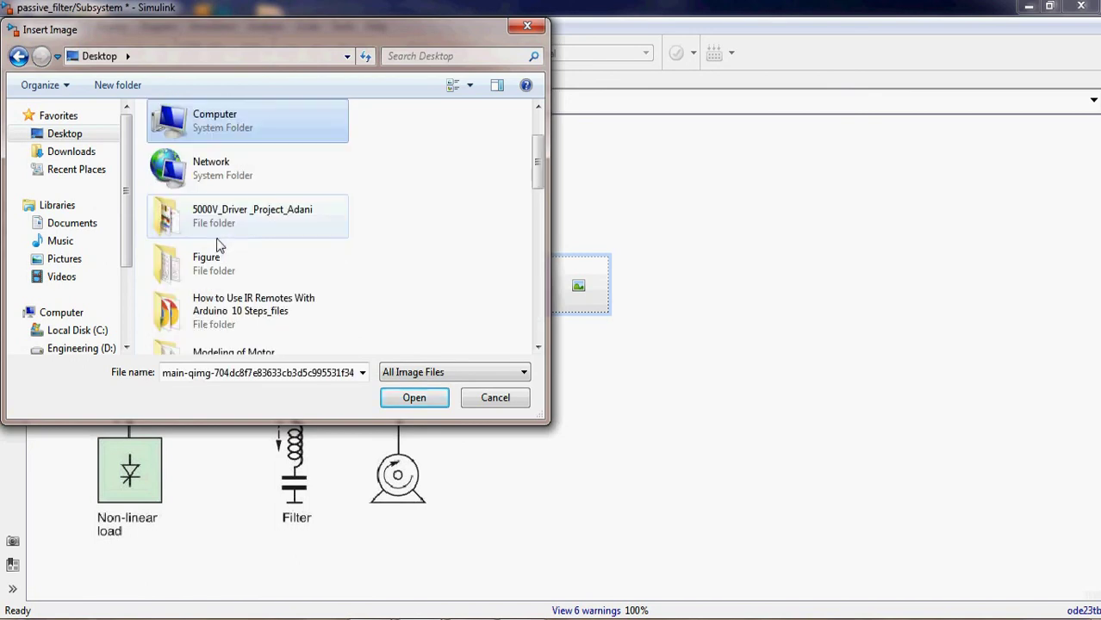
{"action": "type", "text": "com"}
{"action": "key", "text": "Return"}
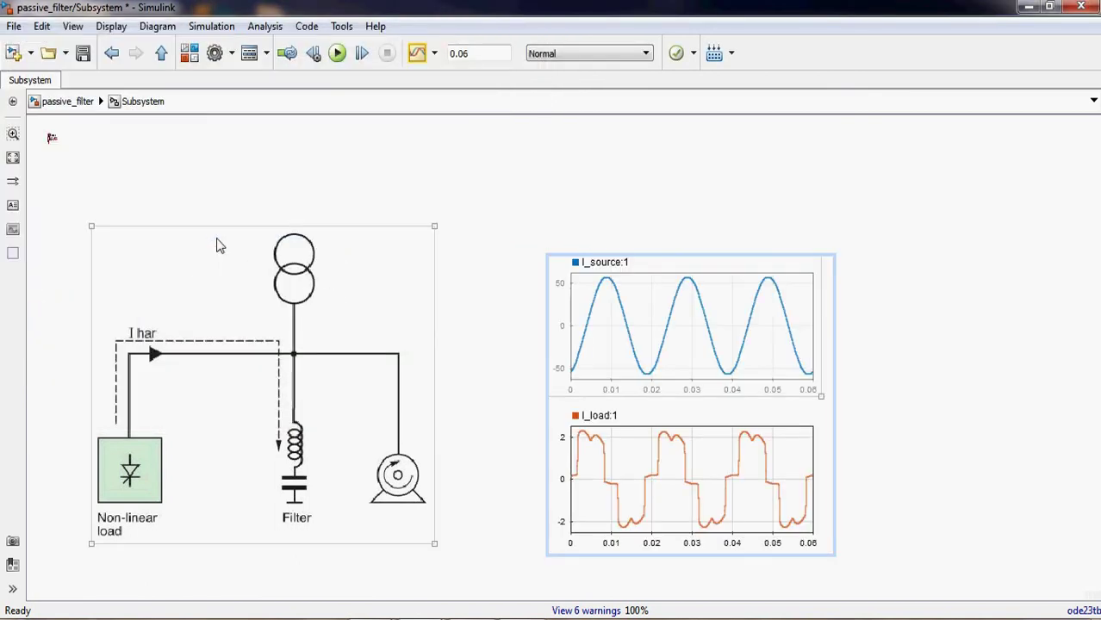
- Enlarge the plot image and align it beside the slightly raised filter circuit drawing
{"action": "left_click_drag", "start_coordinate": [665, 379], "coordinate": [617, 251]}
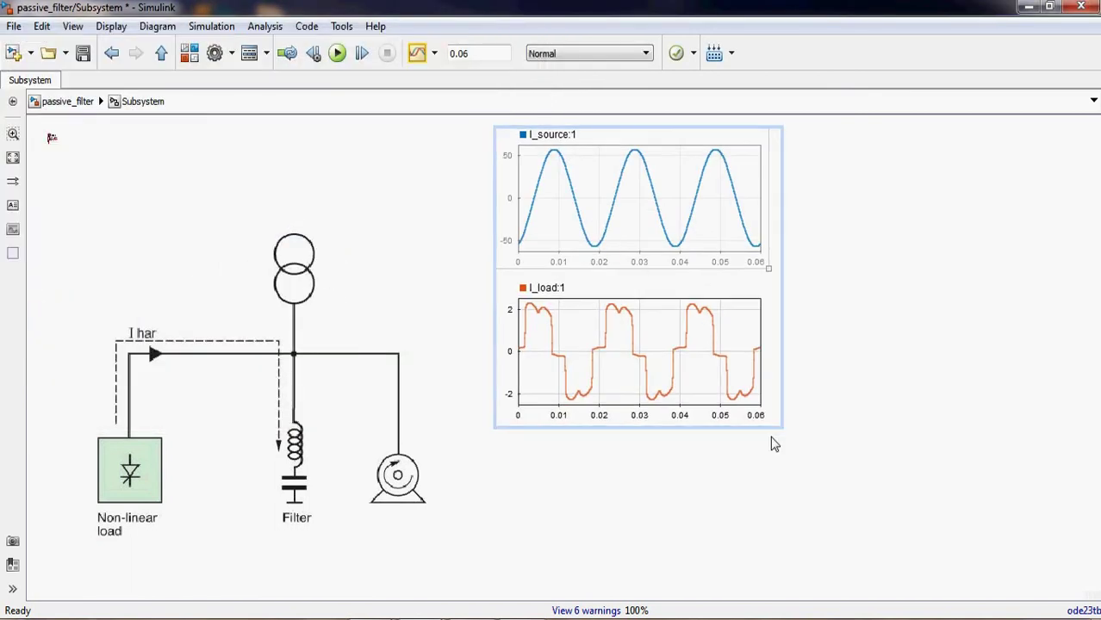
{"action": "left_click_drag", "start_coordinate": [782, 423], "coordinate": [877, 499]}
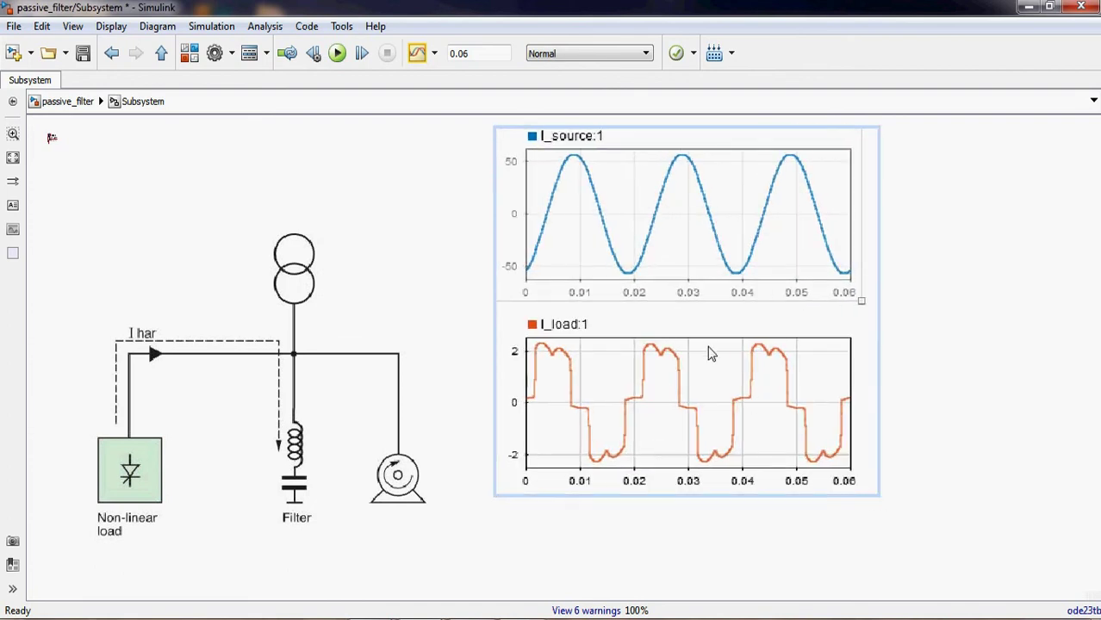
{"action": "left_click_drag", "start_coordinate": [712, 358], "coordinate": [770, 446]}
{"action": "left_click", "coordinate": [301, 322]}
{"action": "left_click_drag", "start_coordinate": [299, 322], "coordinate": [295, 279]}
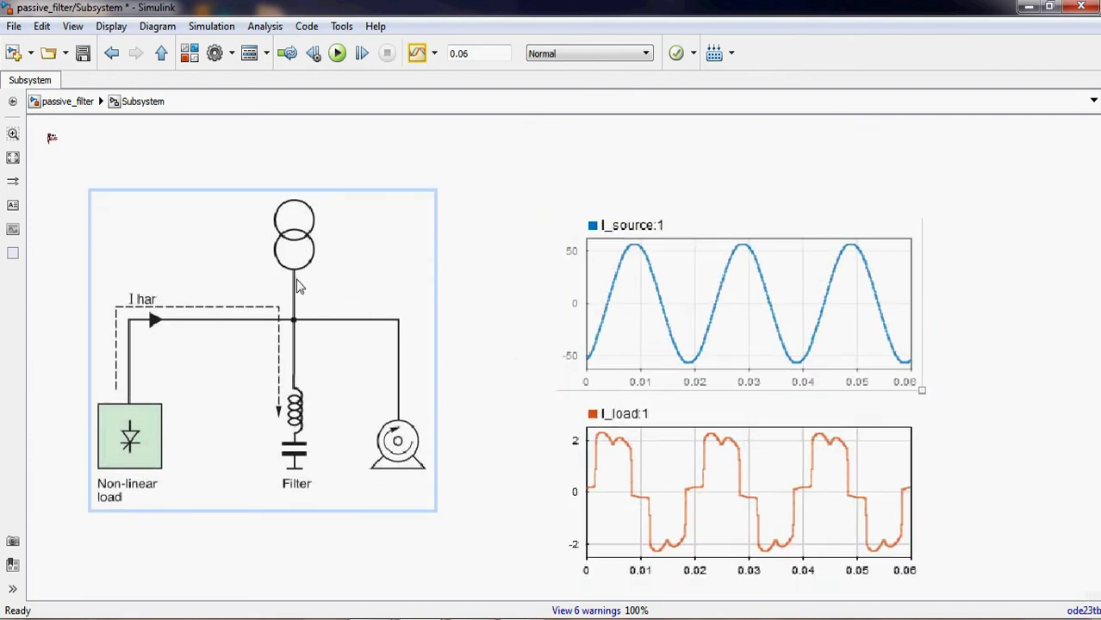
{"action": "left_click", "coordinate": [640, 357]}
{"action": "left_click_drag", "start_coordinate": [666, 362], "coordinate": [625, 269]}
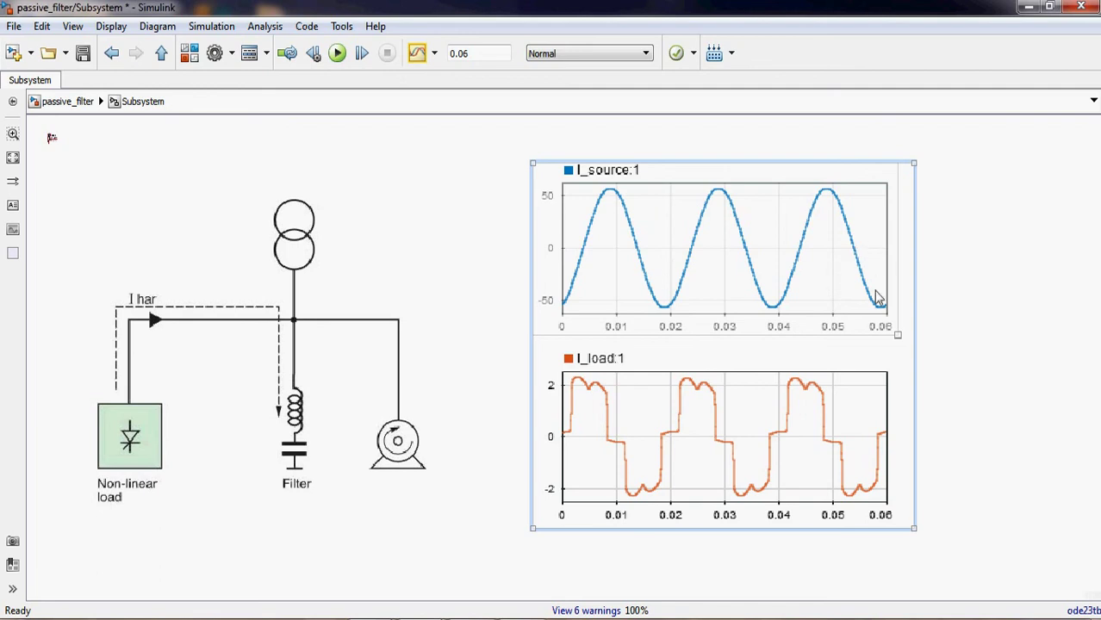
{"action": "left_click", "coordinate": [450, 320]}
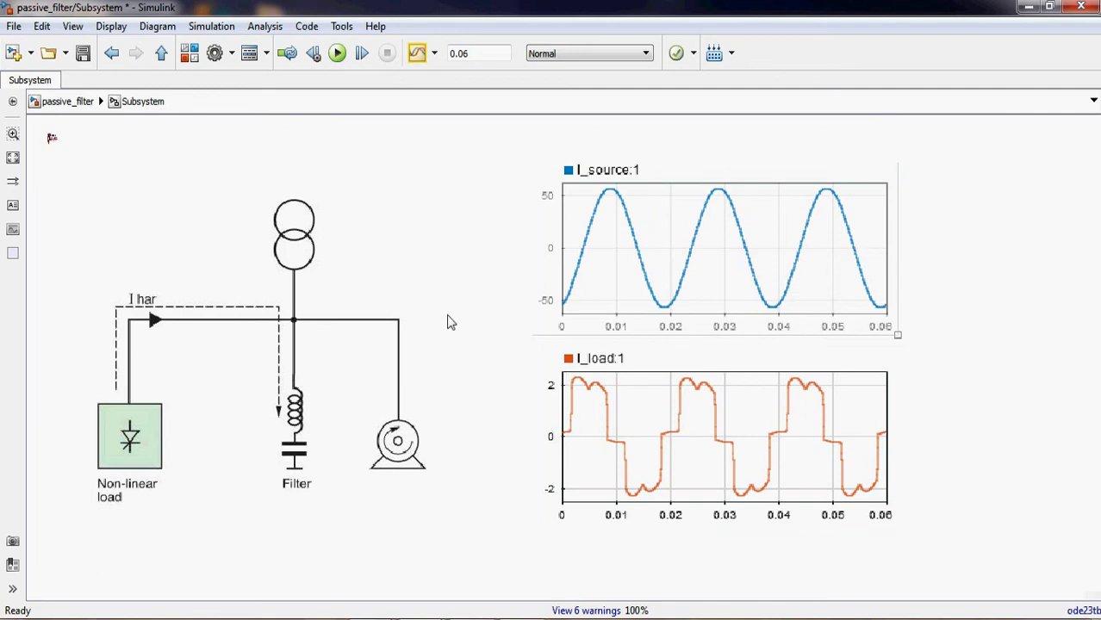
- Navigate up to passive_filter and discard an accidentally created empty text note
{"action": "left_click", "coordinate": [162, 53]}
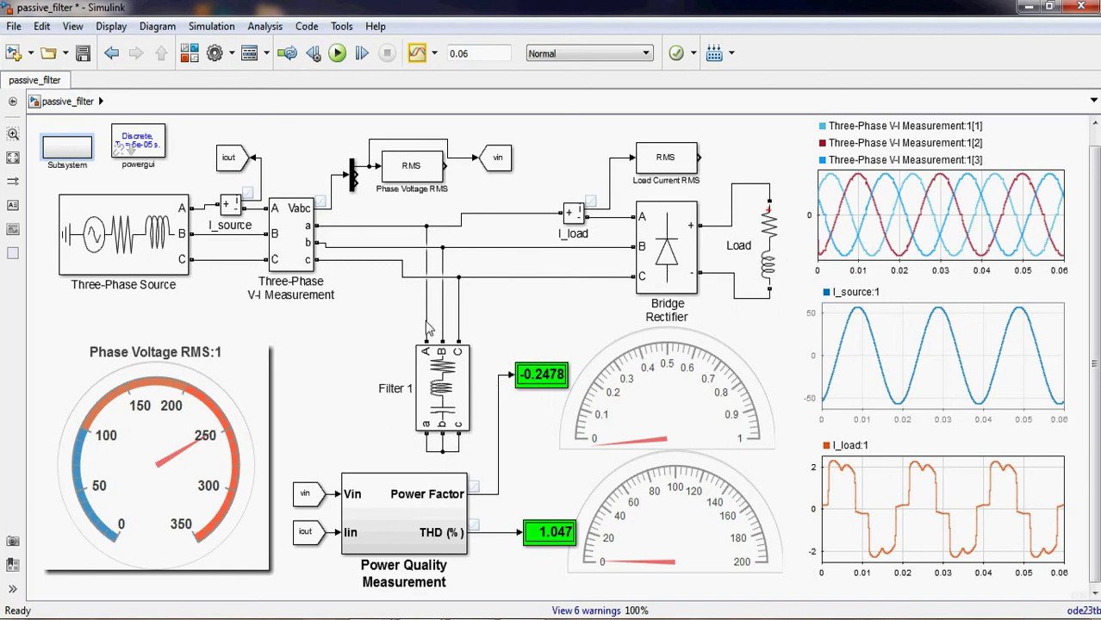
{"action": "double_click", "coordinate": [489, 318]}
{"action": "left_click", "coordinate": [410, 318]}
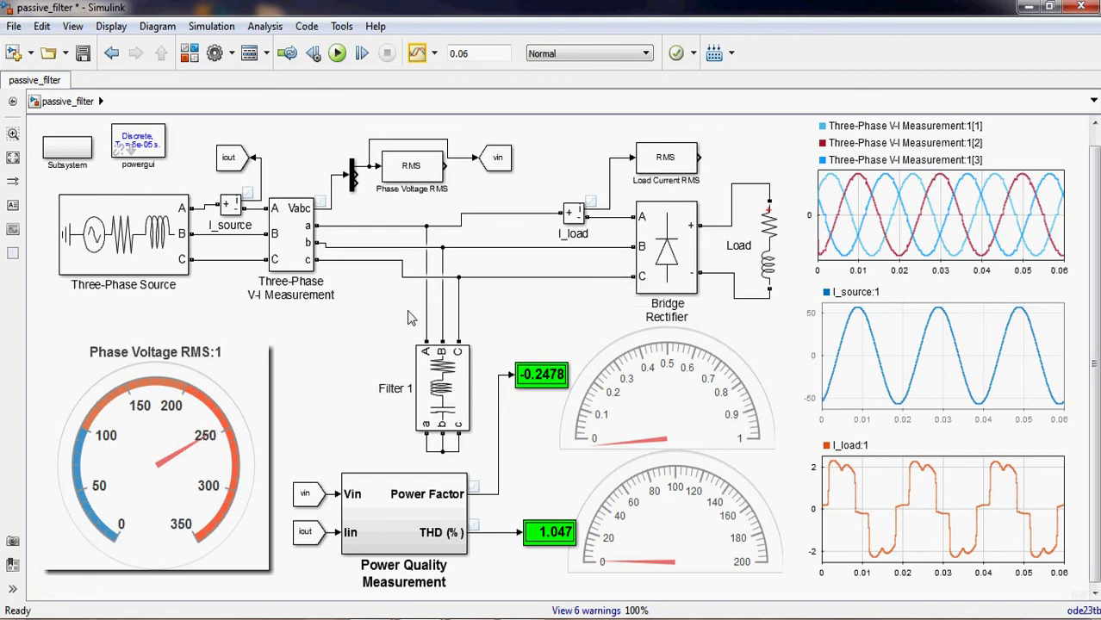